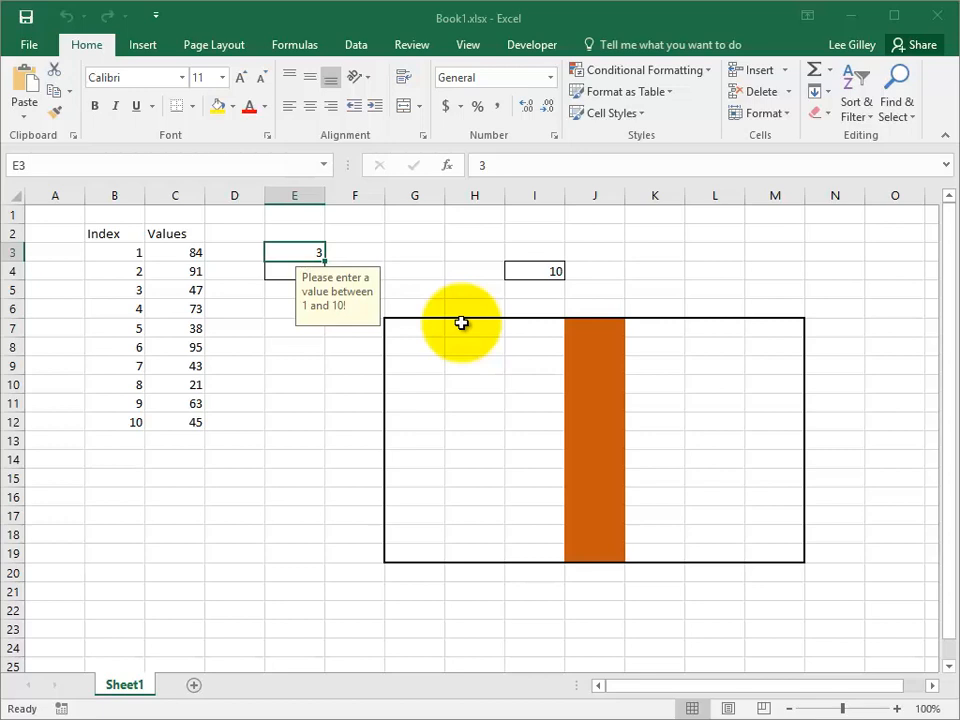
Step: Convert the range B2:C12 into a table with headers
drag(113, 231, 188, 412)
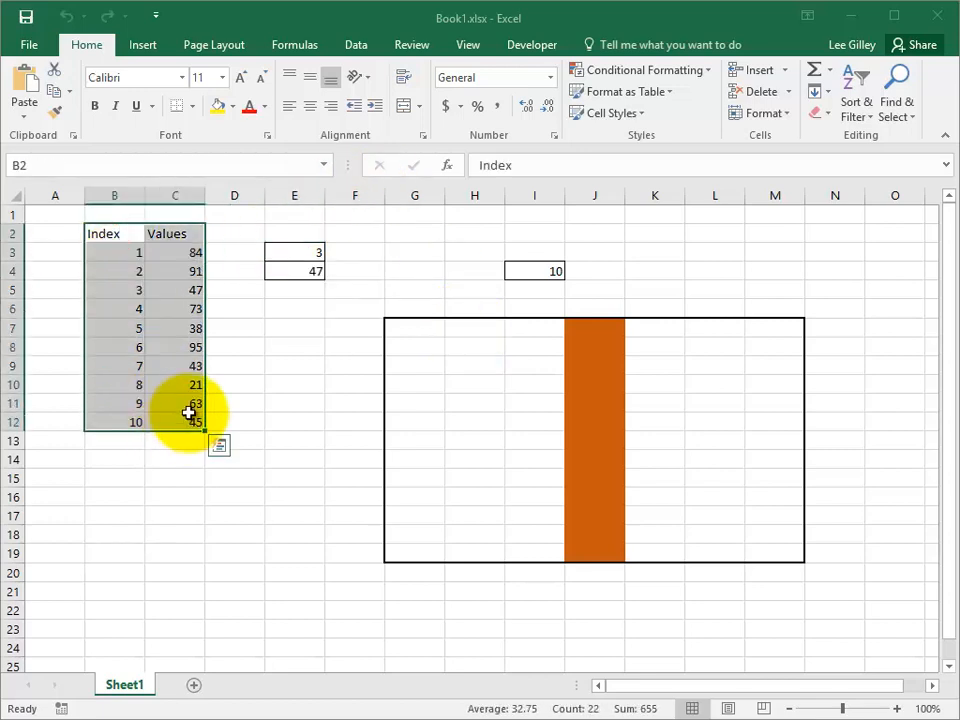
click(145, 44)
click(160, 102)
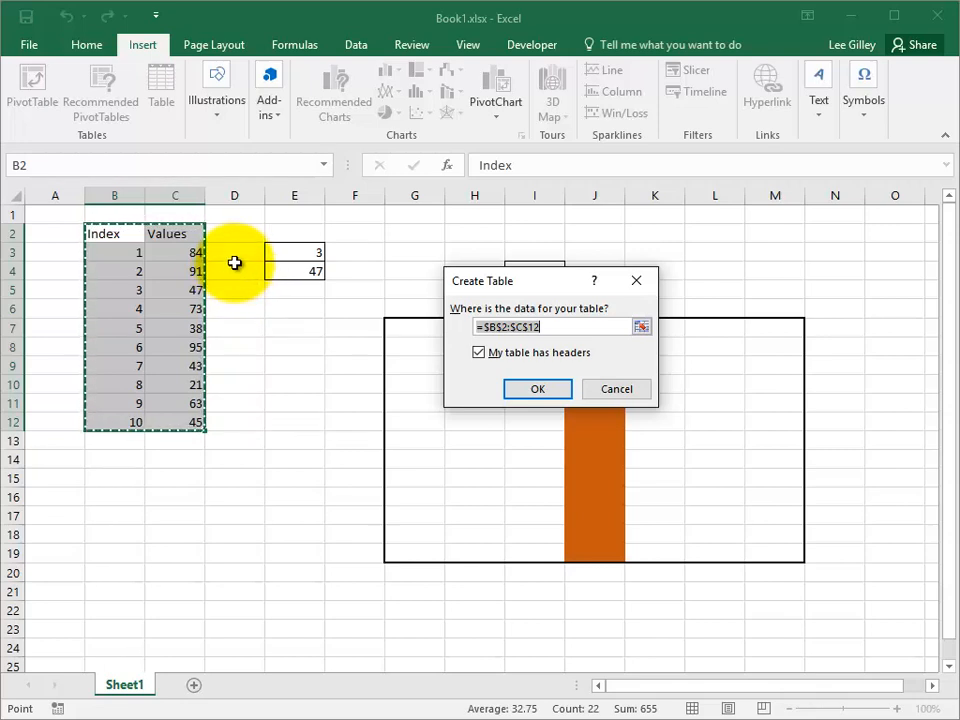
click(545, 392)
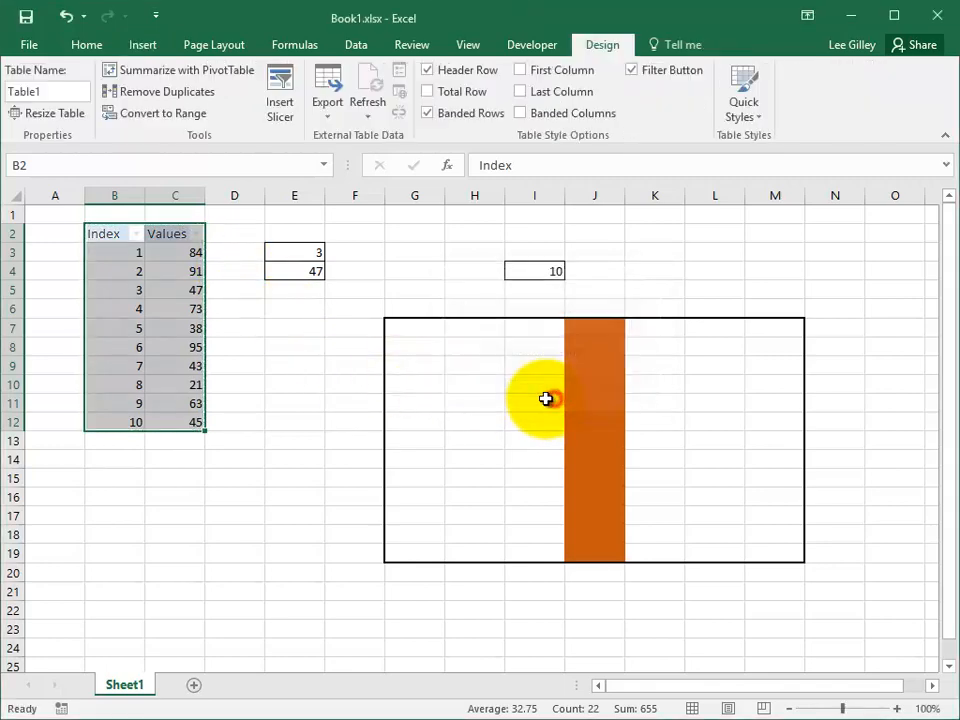
Step: Compare the available table design options by alternately selecting cells outside and inside the table, ending on C7
click(261, 346)
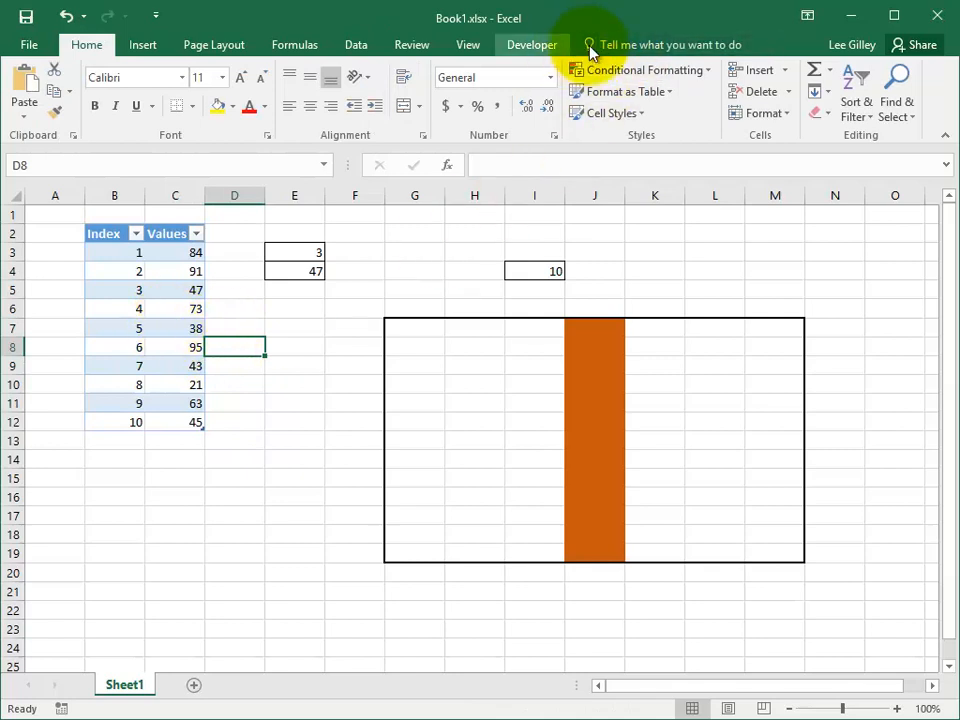
click(177, 295)
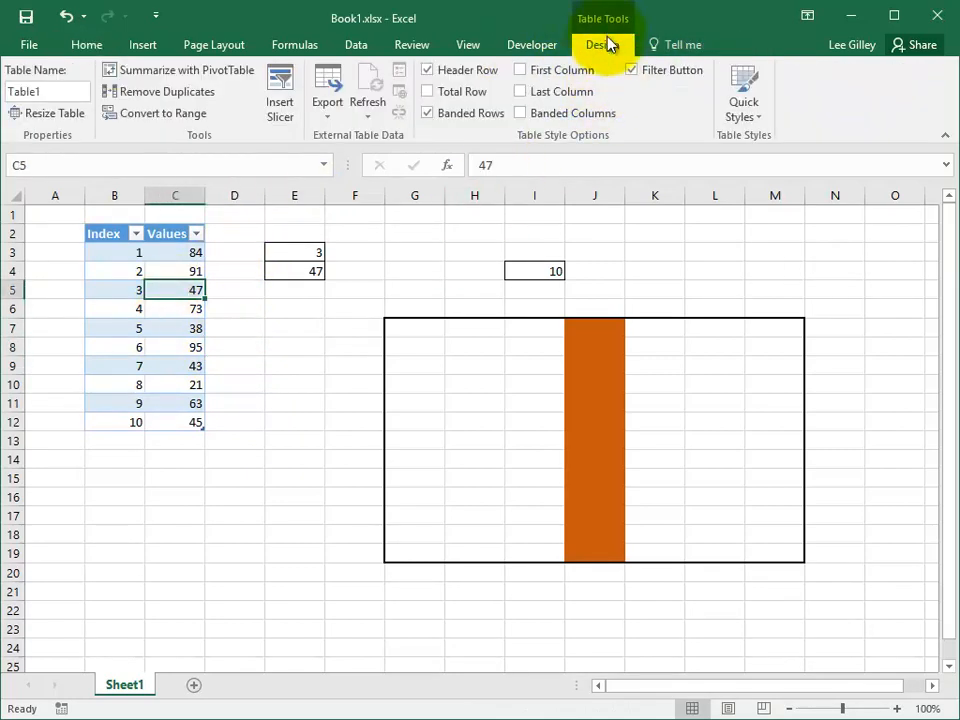
drag(122, 272, 138, 386)
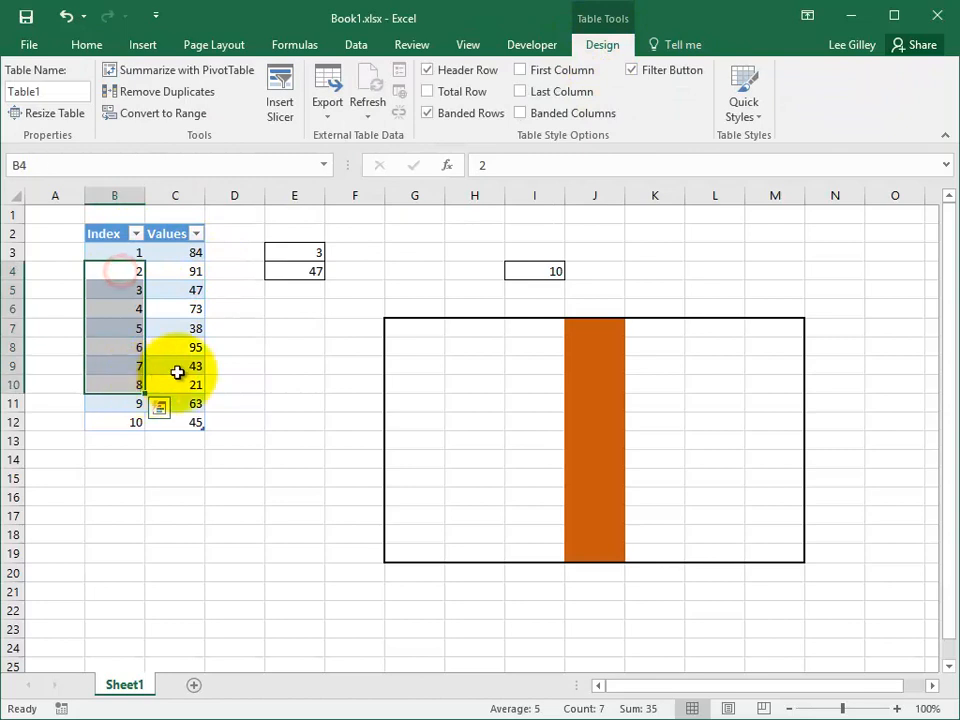
click(312, 360)
click(179, 326)
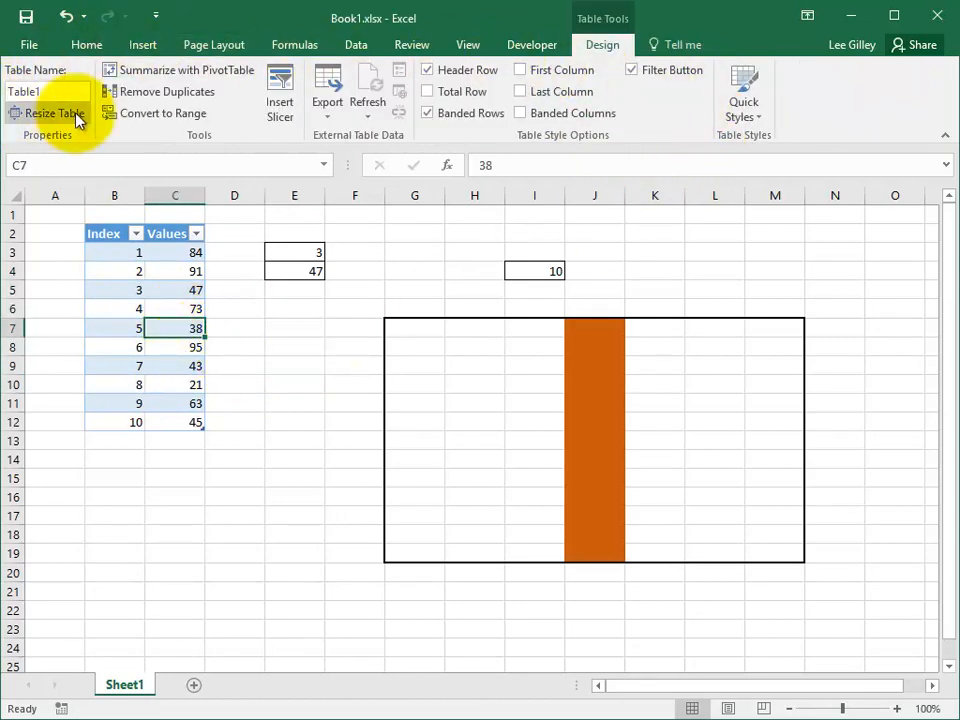
Step: Browse the built-in table styles and create a new custom table style without any element formatting, viewing its first and second row stripe elements
click(757, 118)
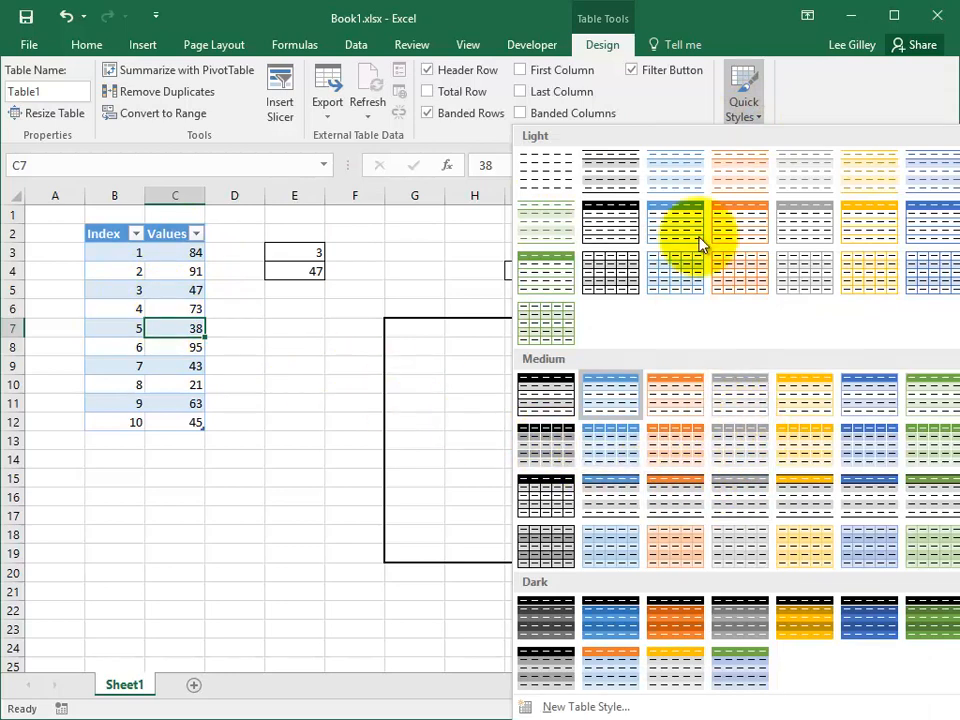
click(757, 119)
click(757, 119)
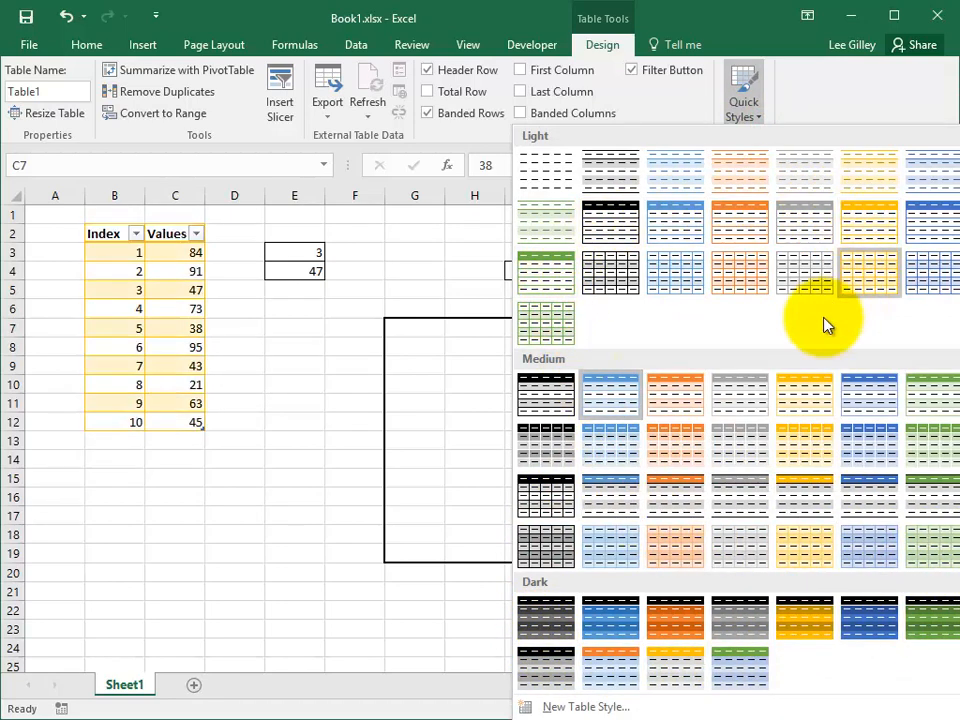
click(612, 707)
drag(470, 187, 476, 193)
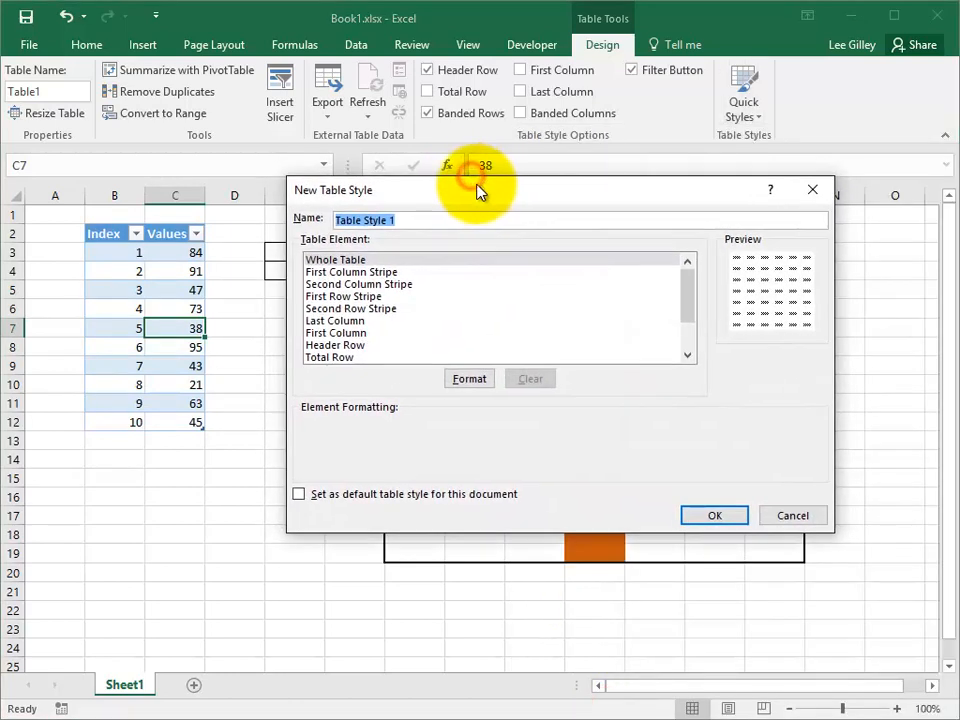
click(399, 296)
click(381, 309)
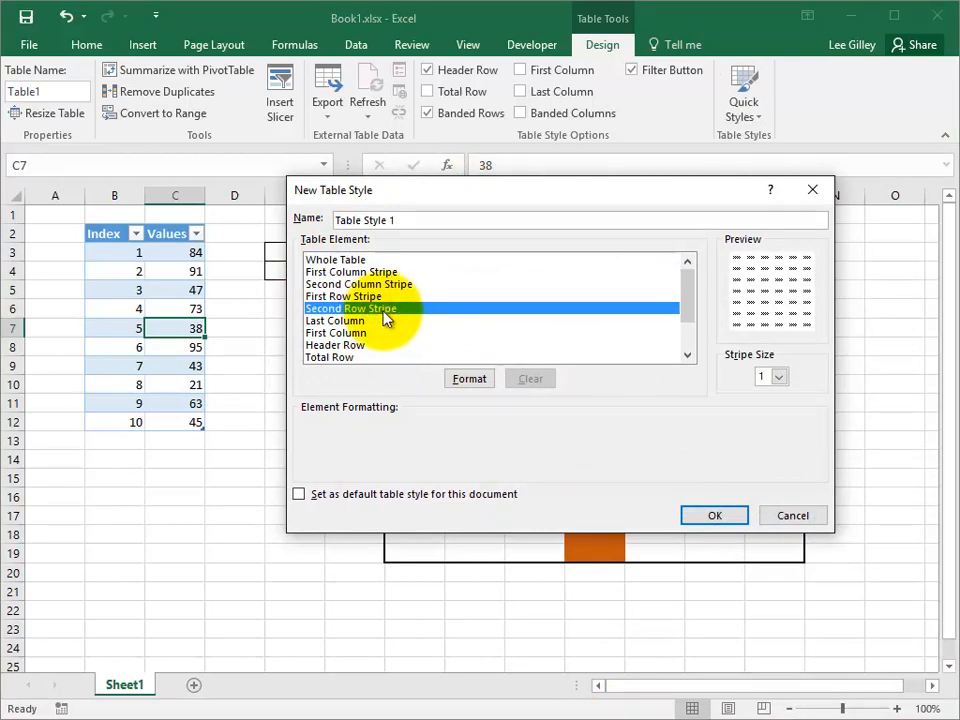
click(707, 512)
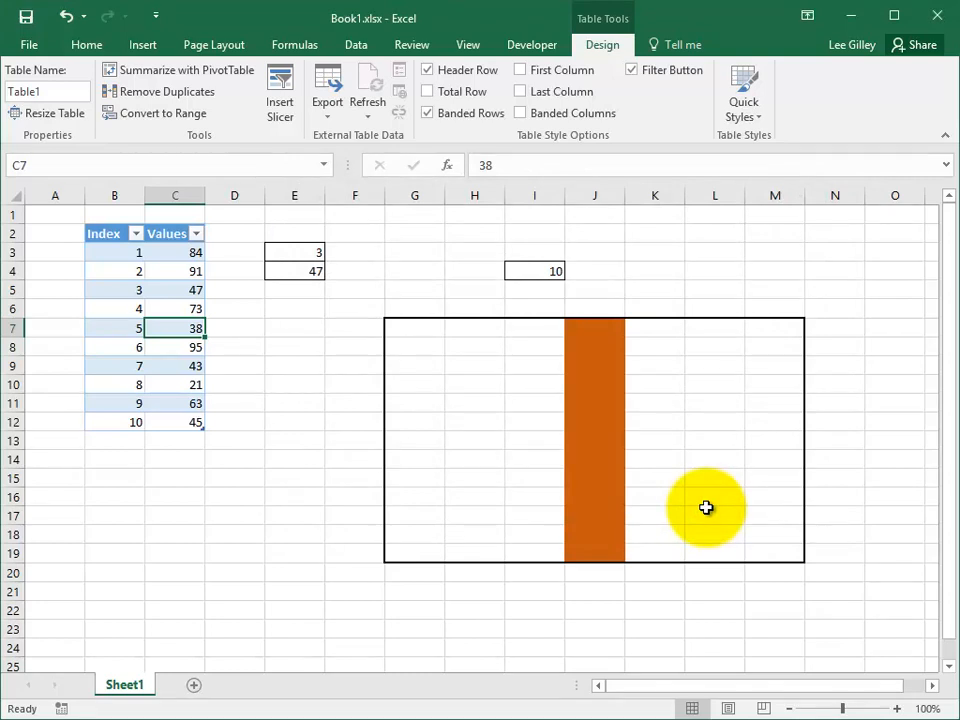
Step: Select the Values column's data and extend it to the header, and do the same for the Index column
click(169, 225)
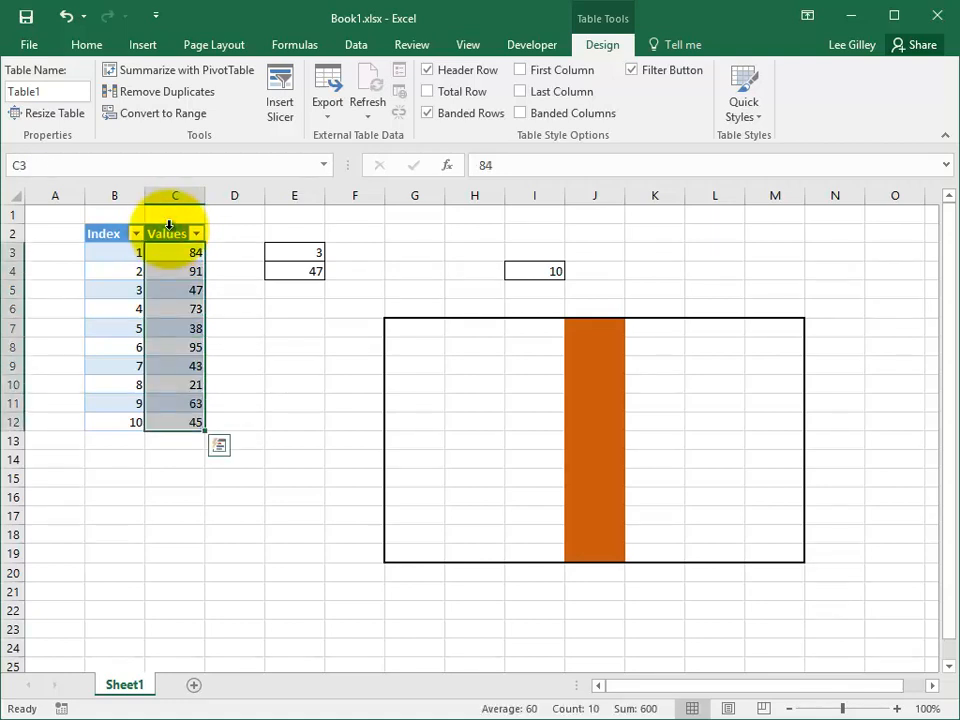
click(169, 225)
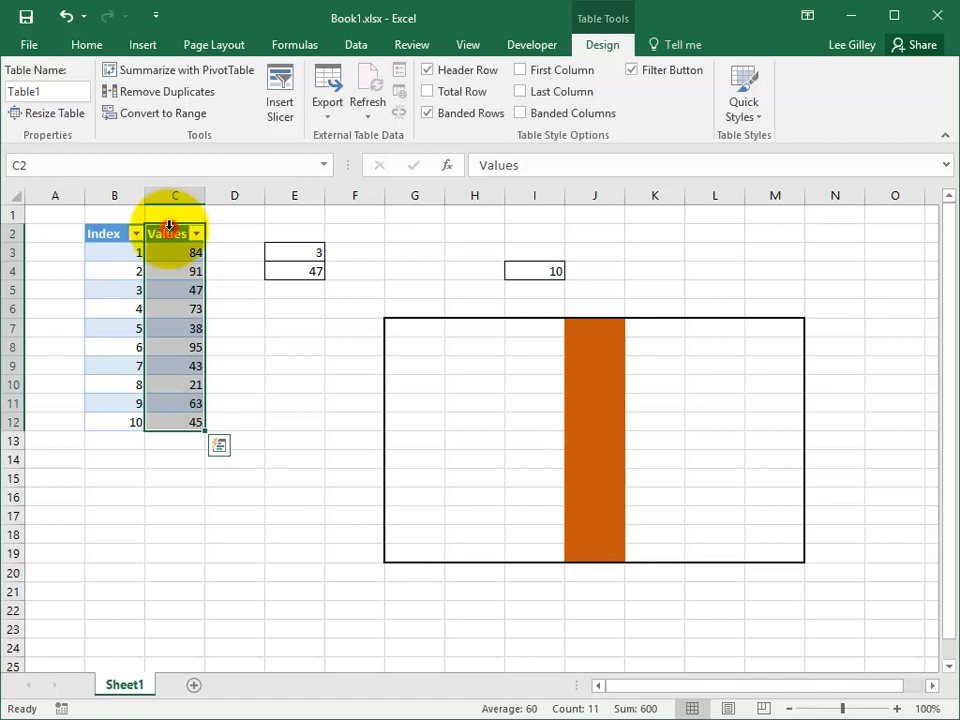
click(114, 225)
click(114, 225)
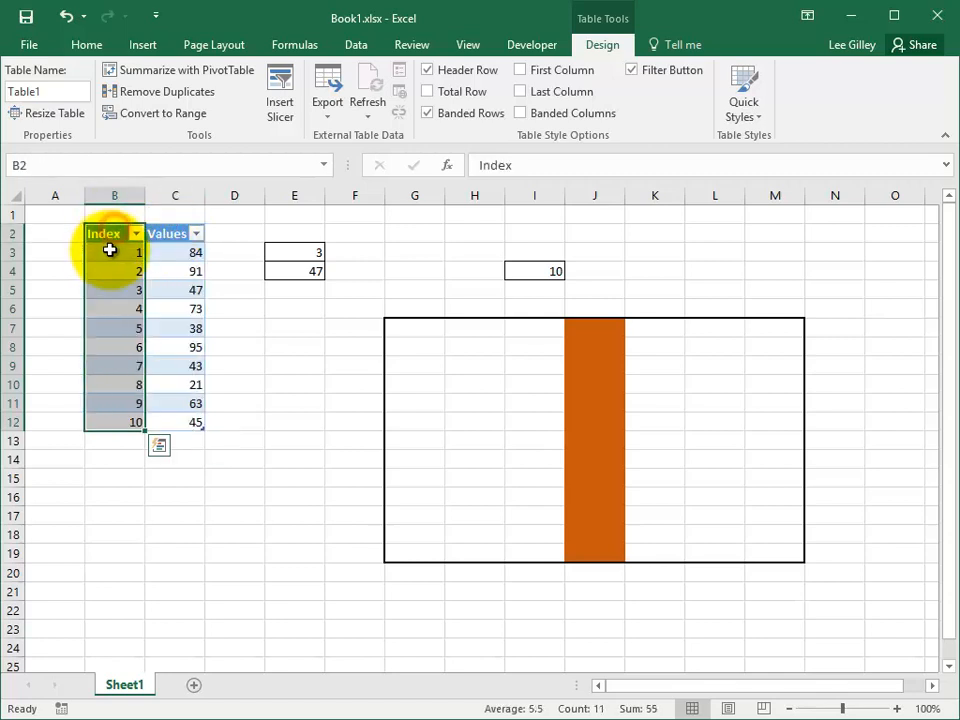
Step: Select individual table rows one after another, for index 2, 4, 5 and 6
click(111, 270)
click(87, 271)
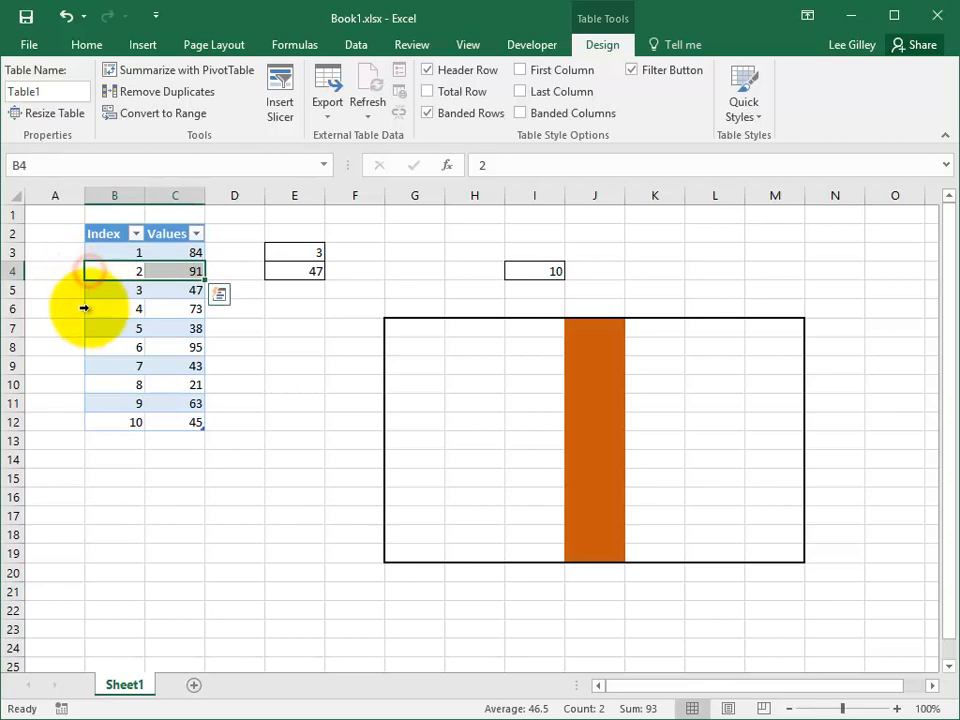
click(87, 309)
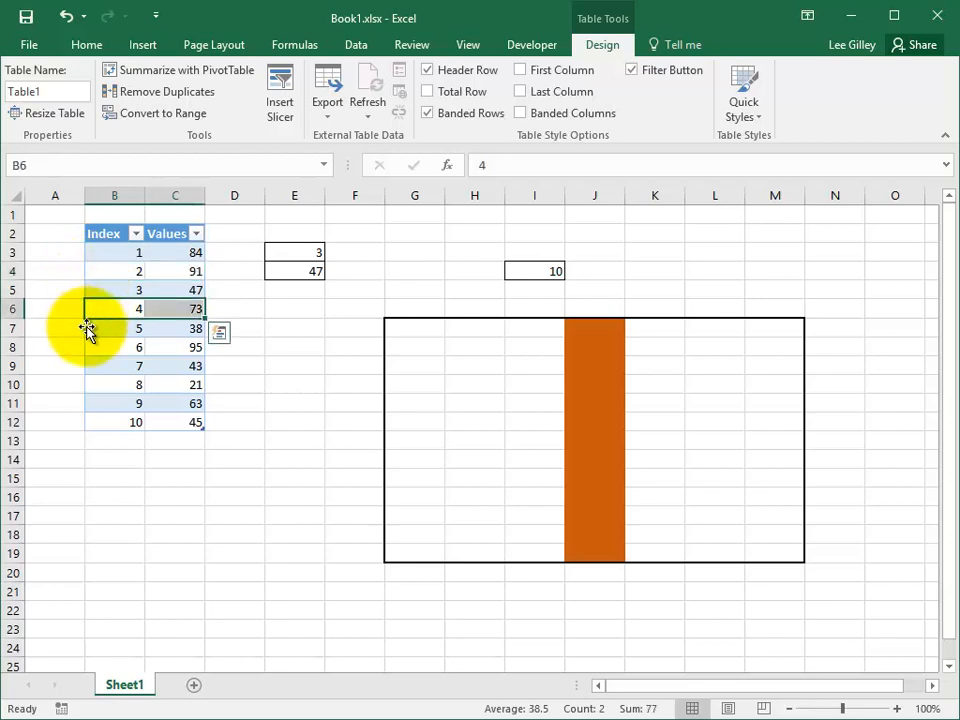
click(83, 330)
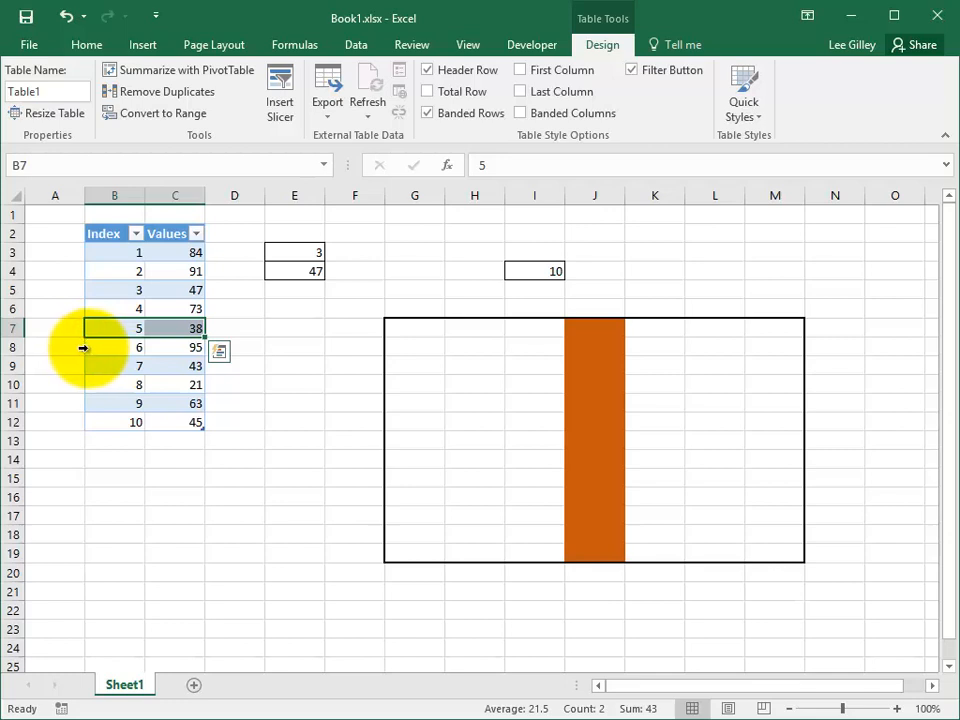
click(84, 349)
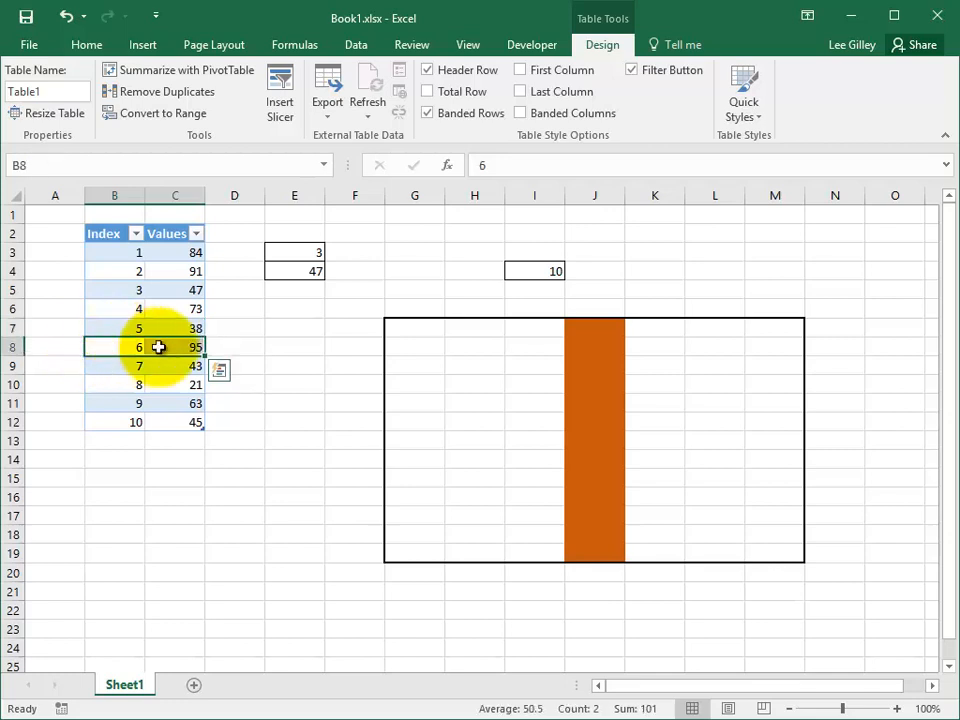
Step: Select all of the table's data from its corner and extend the selection to the header row
click(81, 222)
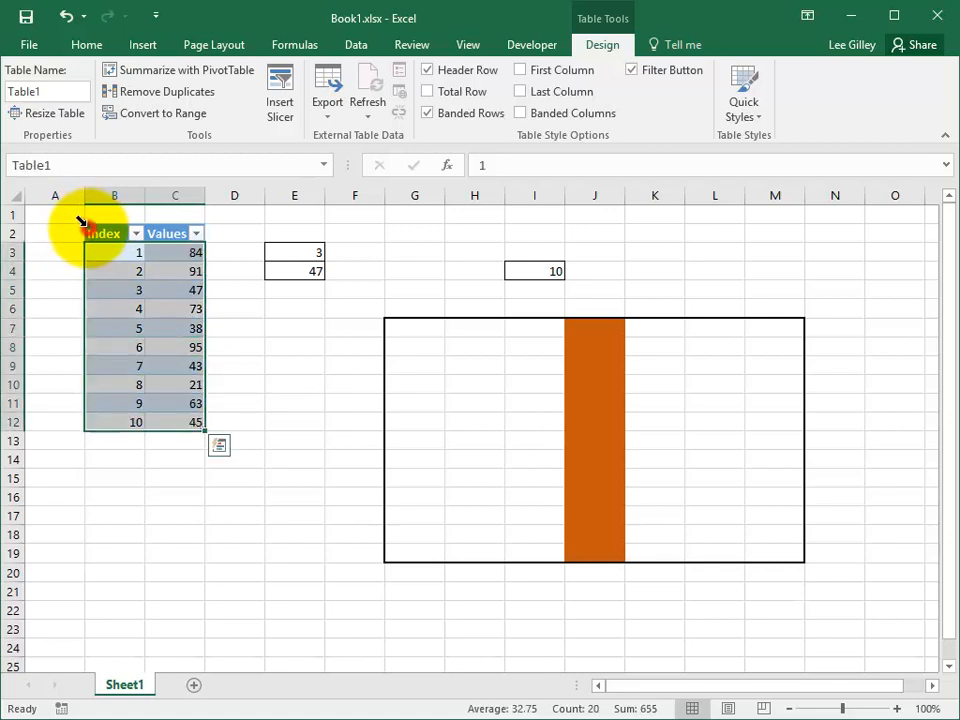
click(81, 222)
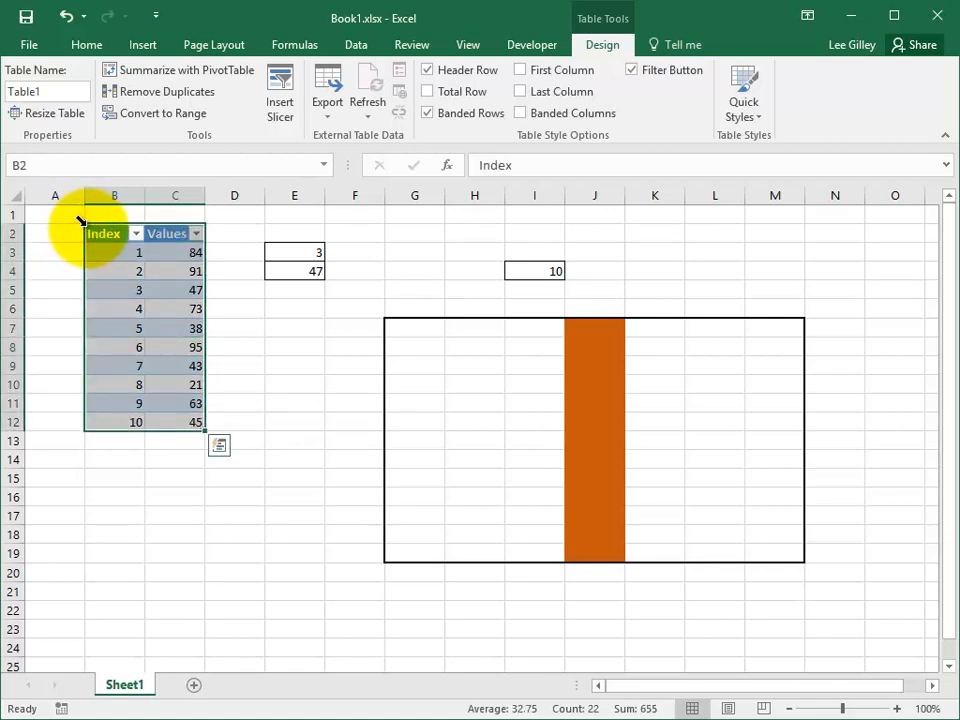
Step: Select the table row containing C5, and return to the single cell C8
click(184, 296)
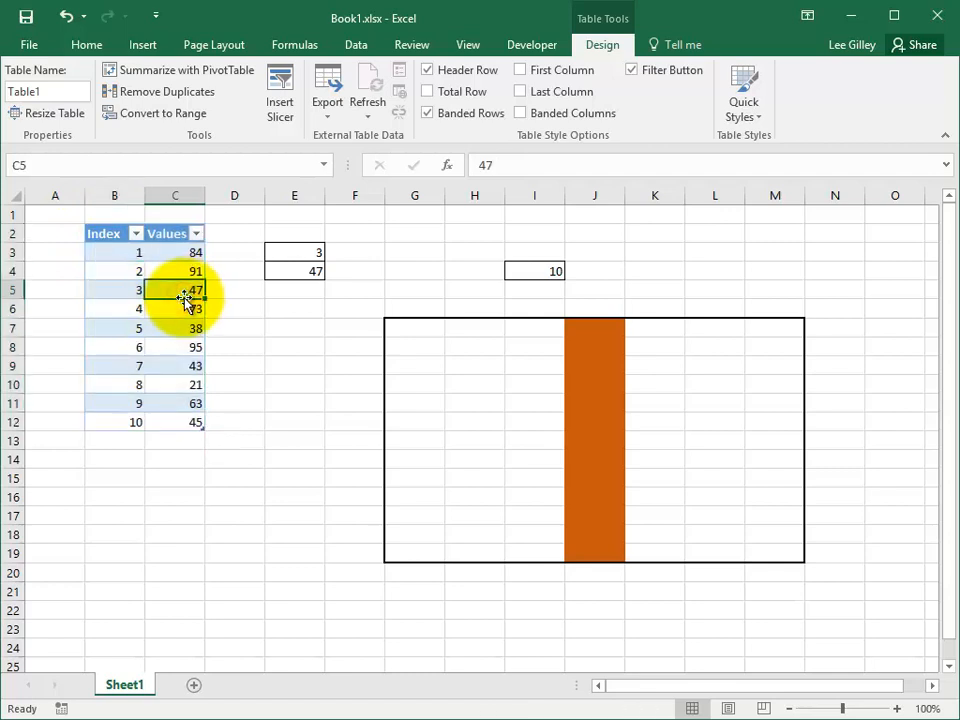
key(shift+space)
click(174, 343)
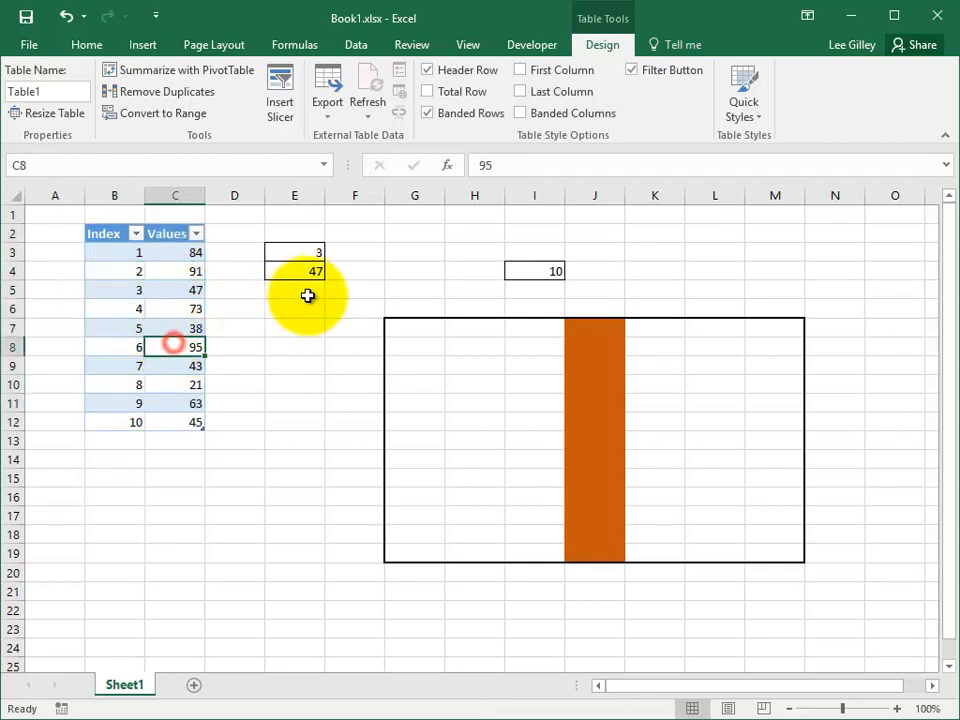
Step: Select the Values column's data starting from C7, and all of the table's data starting from B7
click(172, 328)
key(ctrl+space)
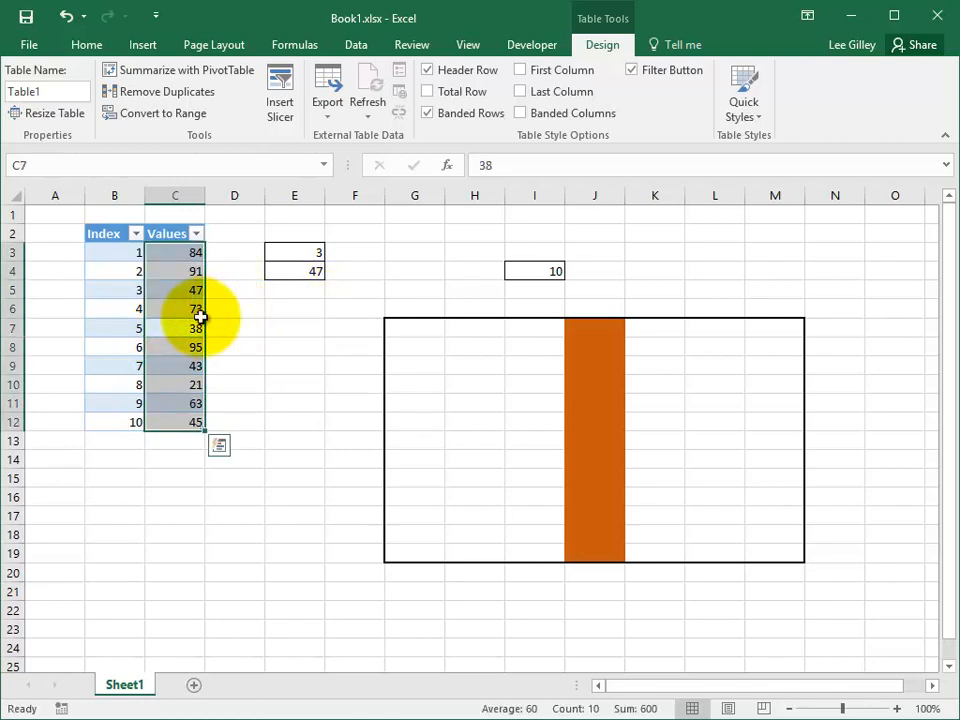
click(124, 321)
key(ctrl+a)
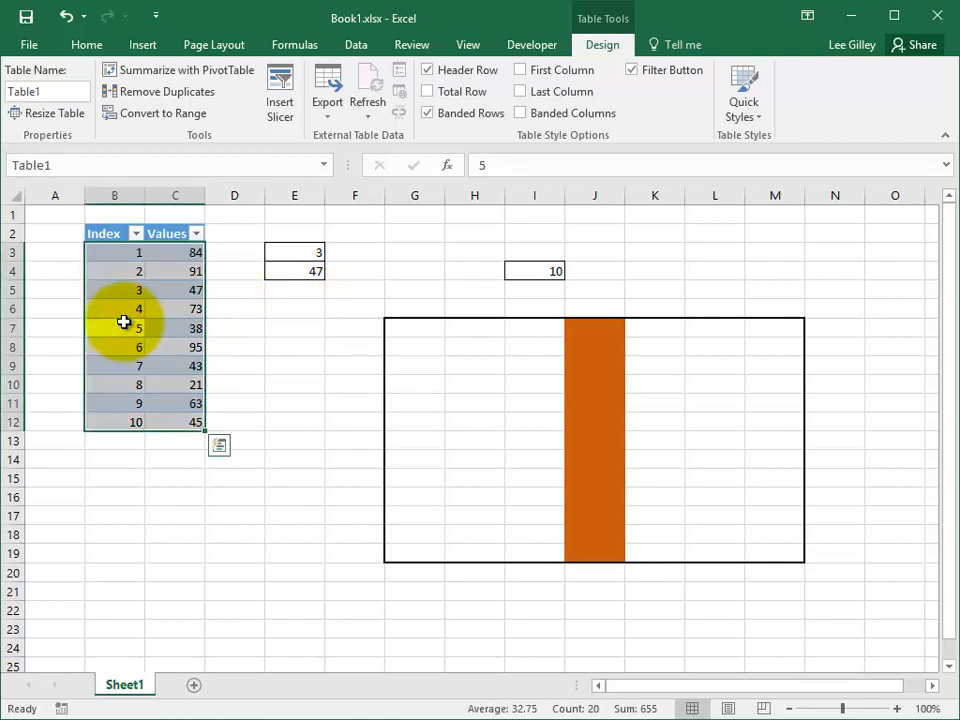
Step: Starting from C7, expand the selection from the Values data to include its header and the entire worksheet column C
click(184, 329)
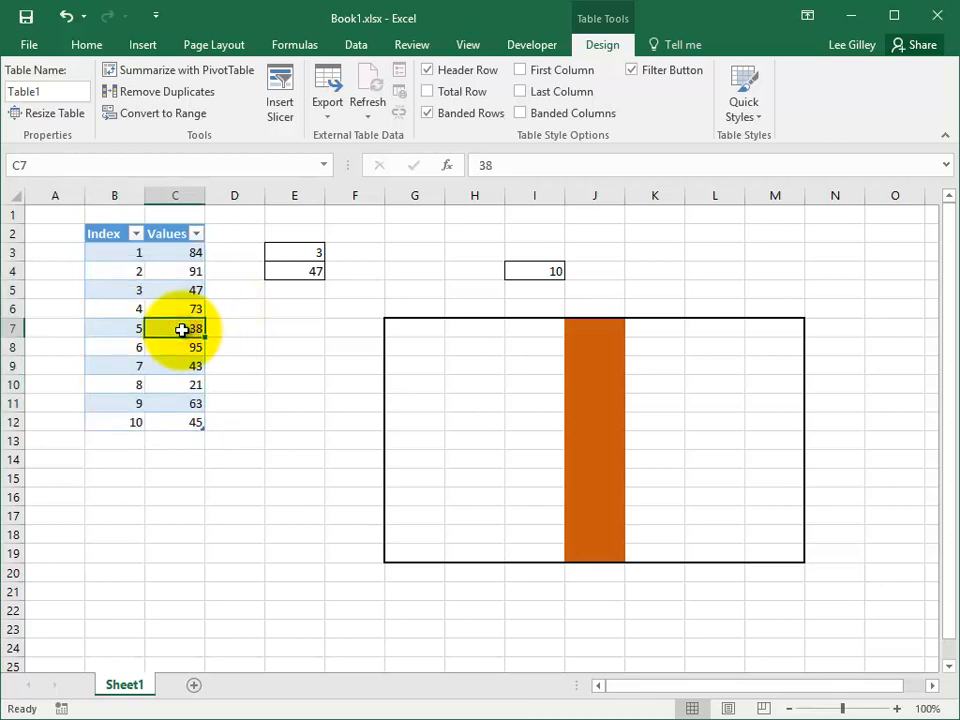
key(ctrl+space)
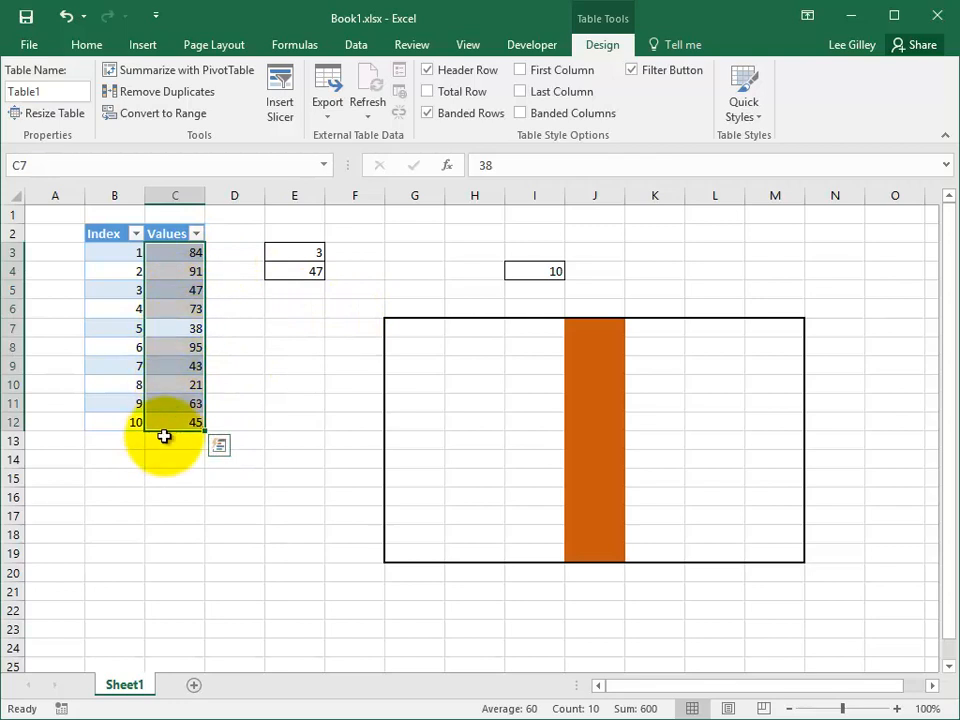
key(ctrl+space)
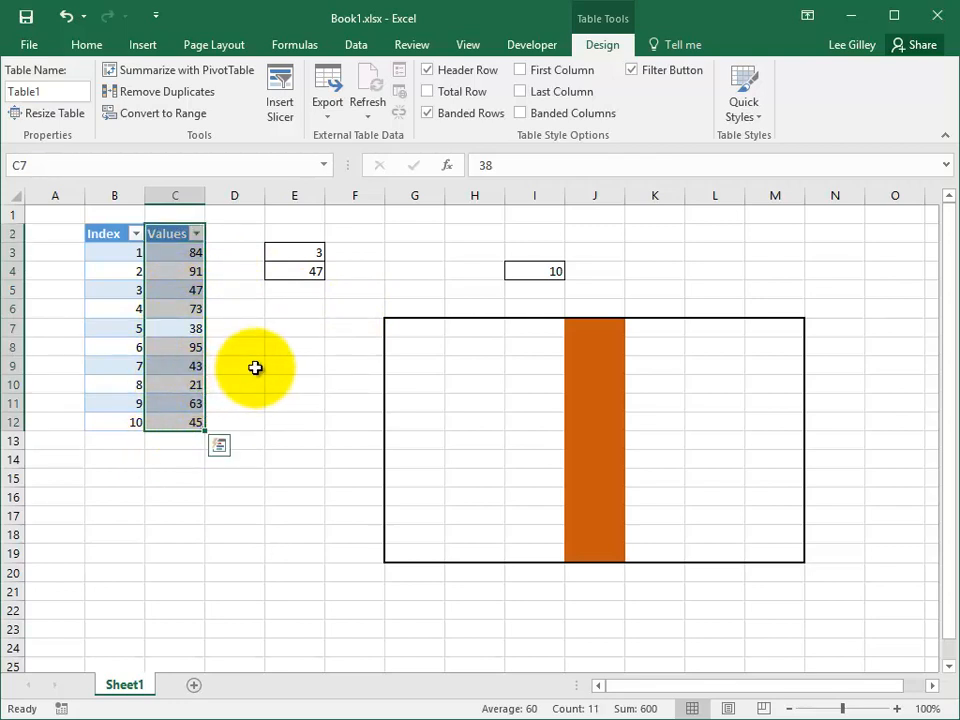
key(ctrl+space)
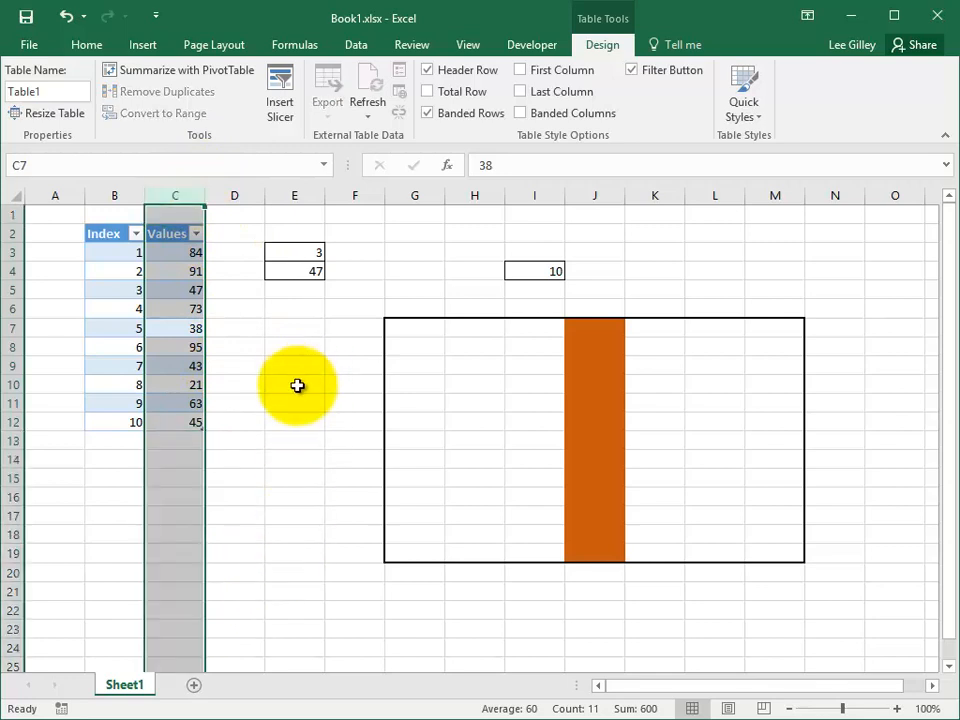
Step: Starting from C7, select the table row and expand the selection to the entire worksheet row 7
click(178, 330)
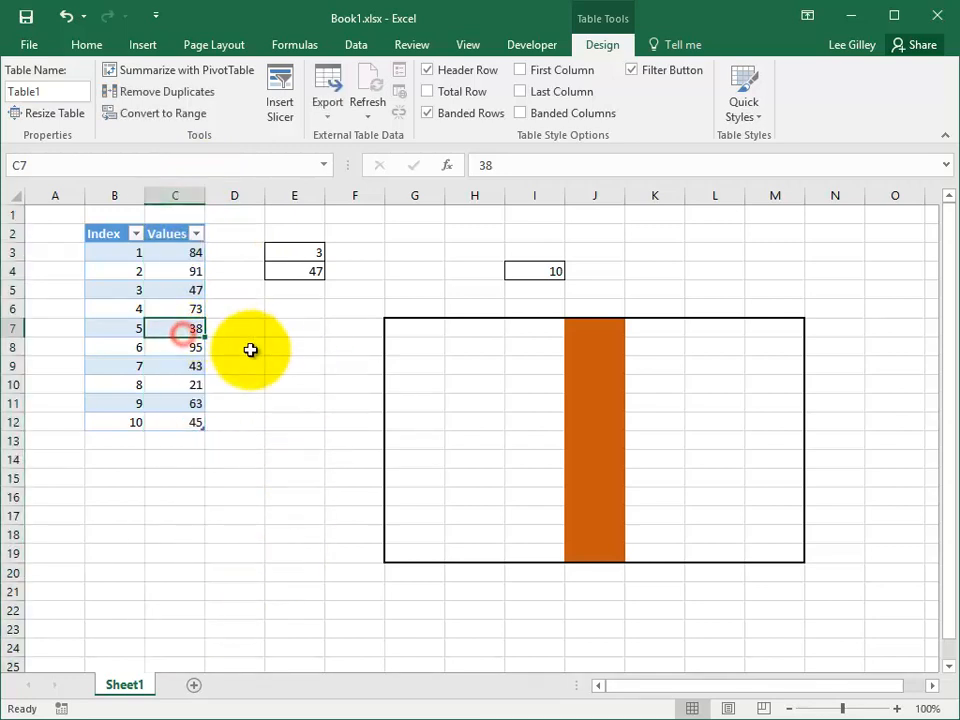
key(shift+space)
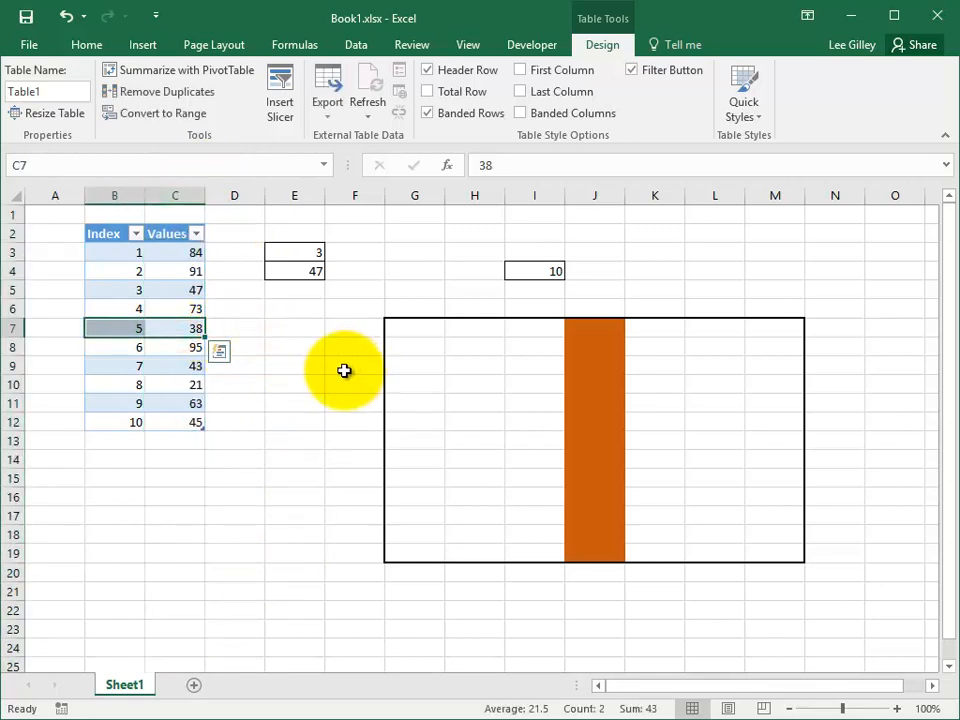
key(shift+space)
Step: Starting from C6, expand the selection from the table's data to the table with headers and the entire worksheet
click(197, 303)
key(ctrl+a)
key(ctrl+a)
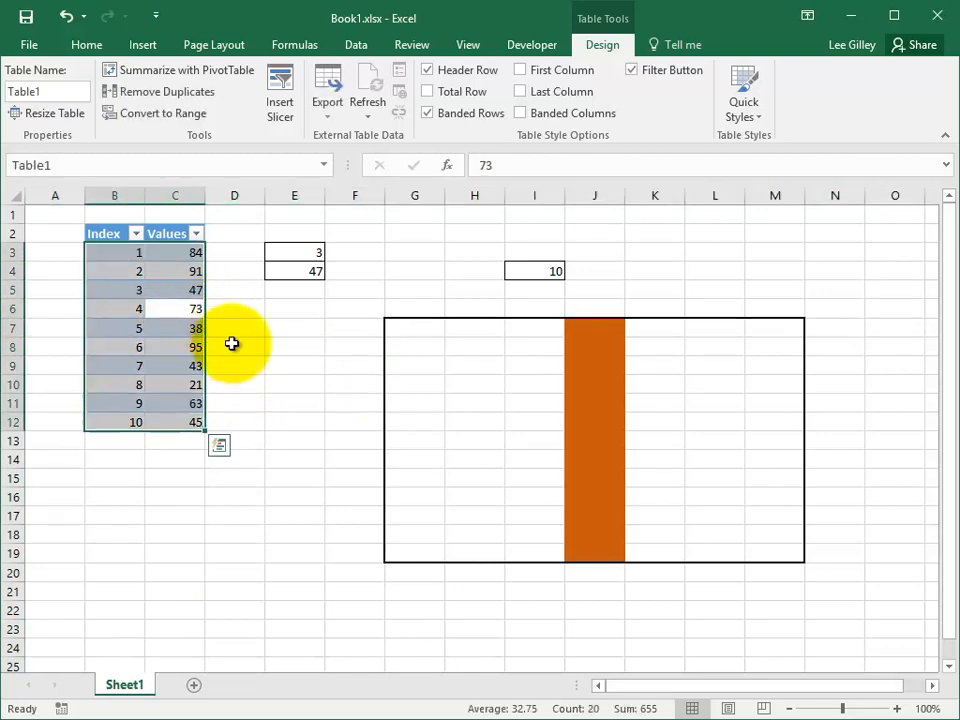
key(ctrl+a)
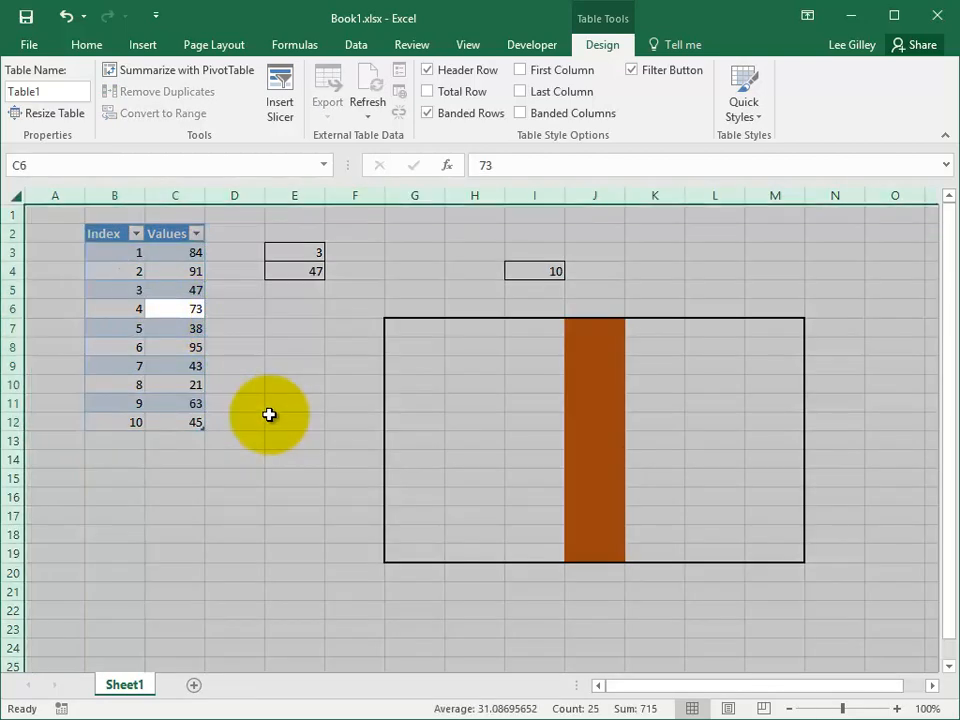
Step: Select the entire worksheet row 7 starting from E7, outside the table
click(186, 332)
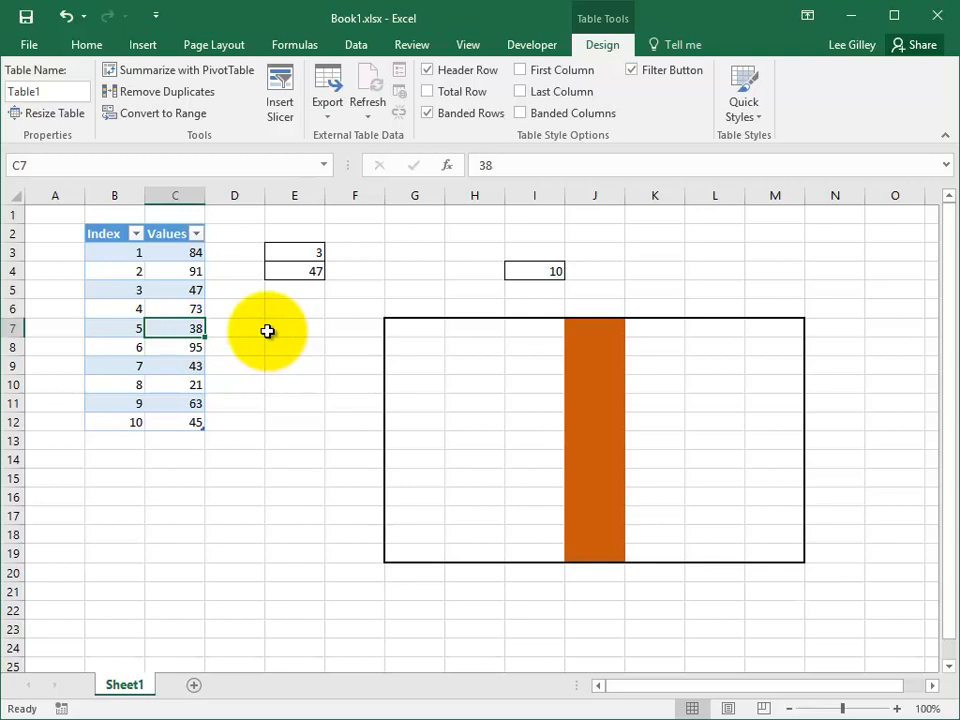
click(300, 328)
key(shift+space)
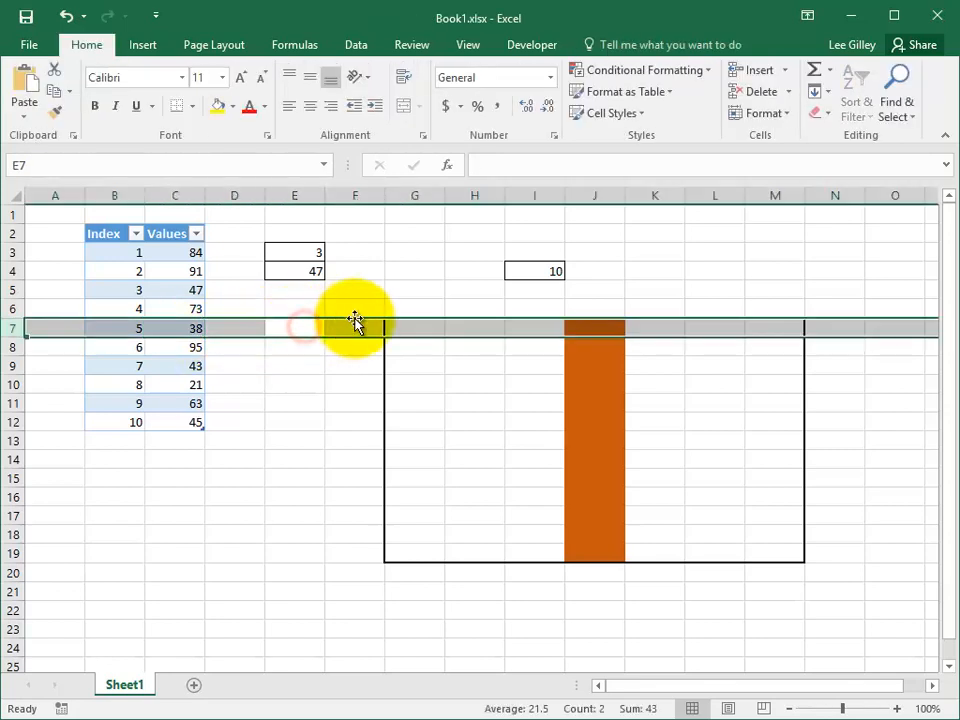
Step: Select the entire worksheet row 8 starting from E8, outside the table, and return to the single cell E6
click(304, 350)
key(shift+space)
key(Up)
key(Up)
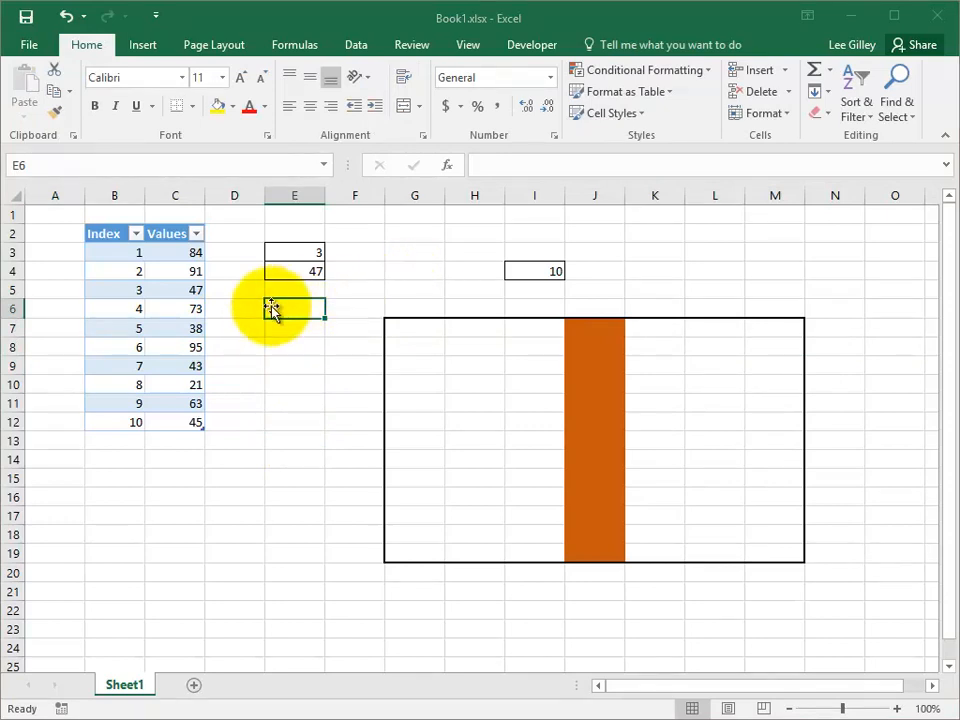
Step: Rename the Index and Values table as sh1Name
click(163, 326)
click(618, 48)
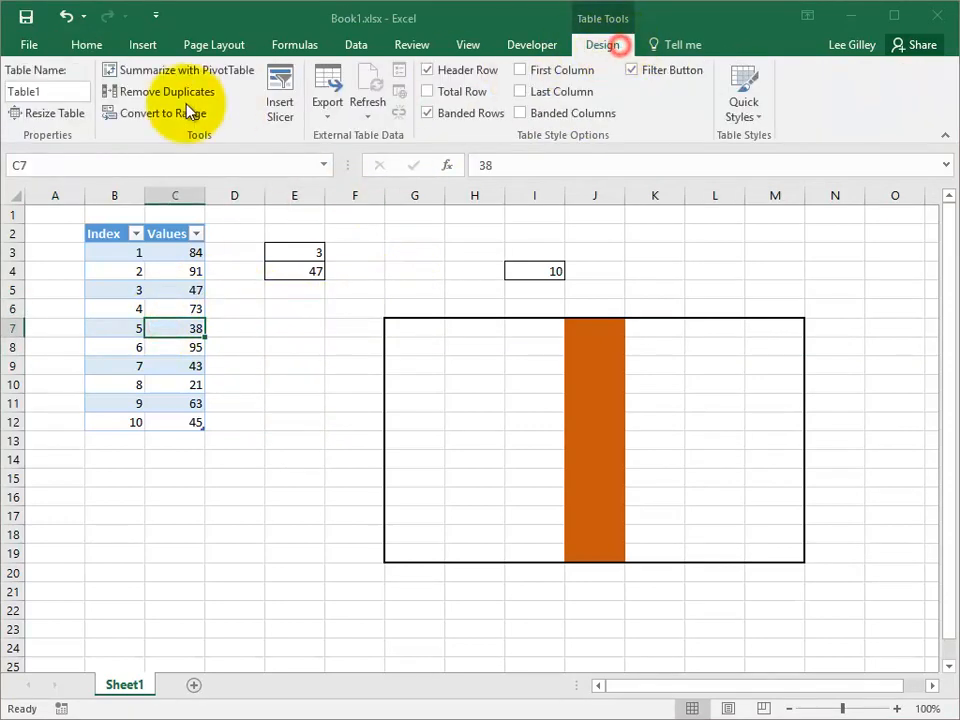
click(60, 92)
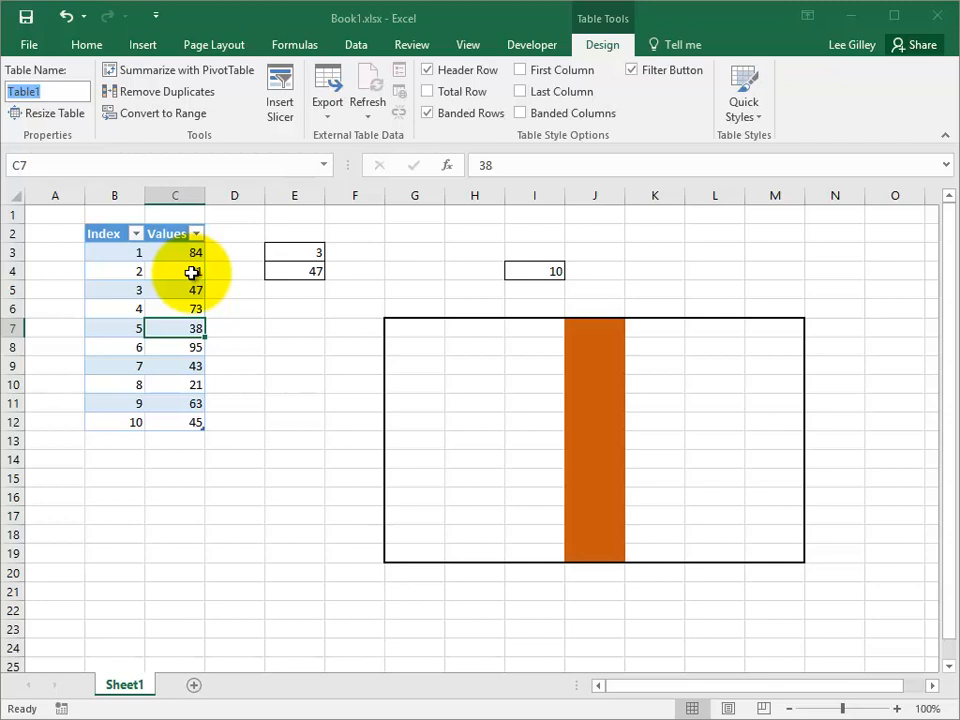
text(sh1Name)
key(Return)
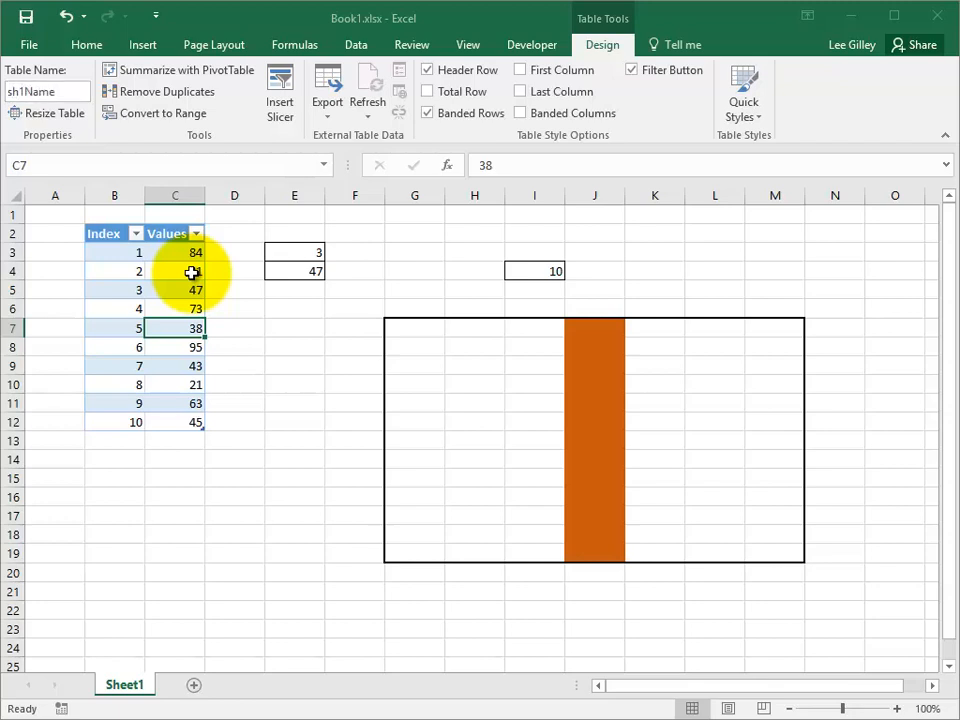
Step: In E7, enter =SUMPRODUCT(sh1Name[Index],sh1Name[Values]) by picking the data cells of both table columns, and review the formula
click(286, 329)
text(=)
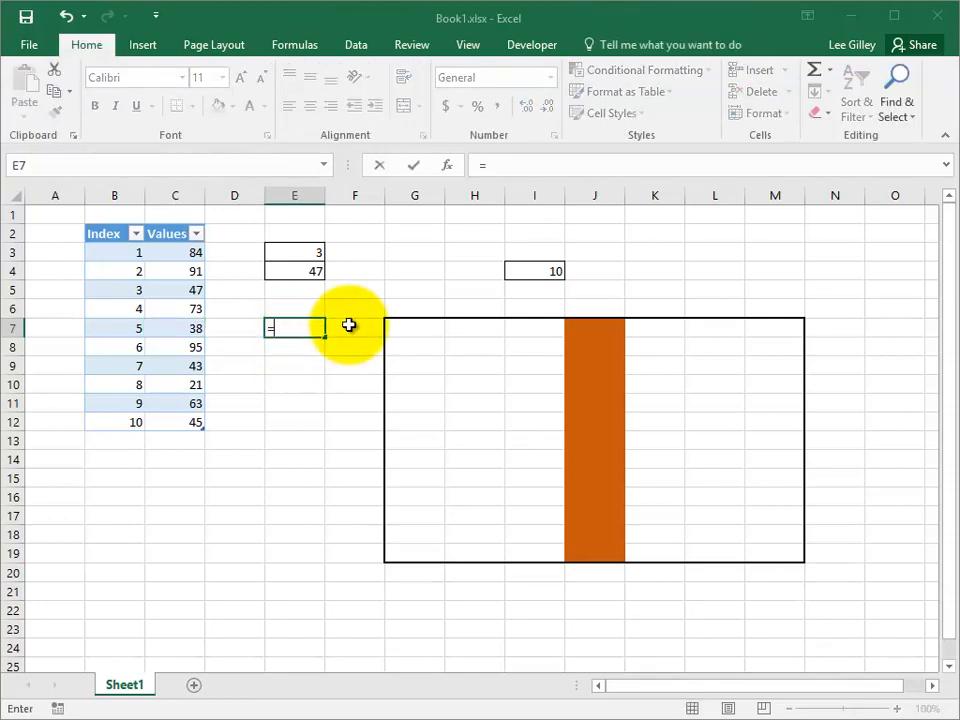
text(sumpro)
key(Tab)
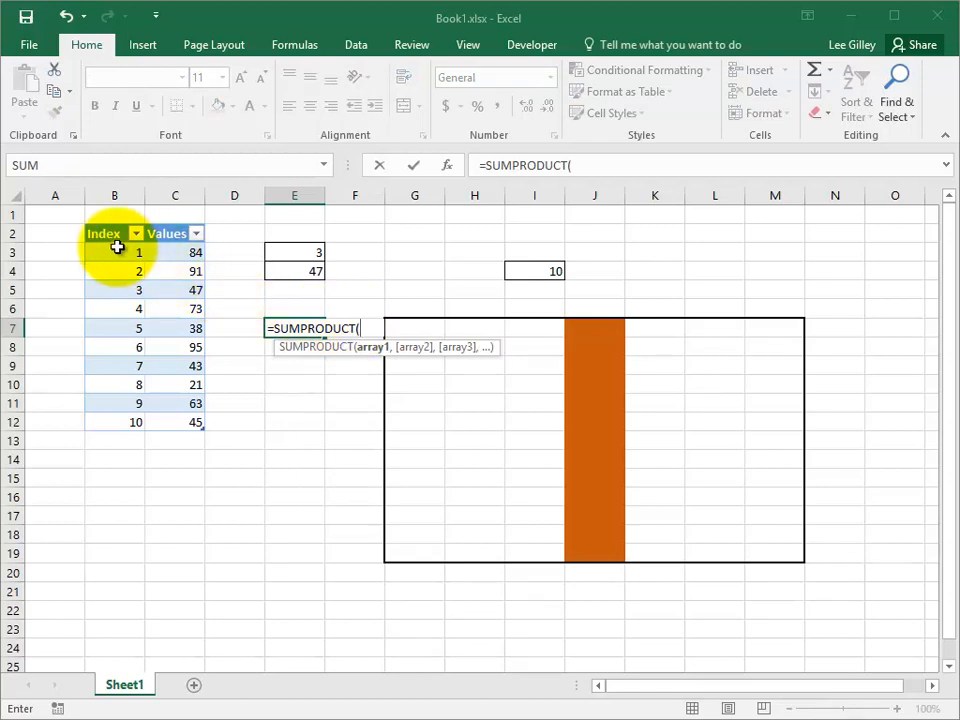
drag(117, 250, 122, 403)
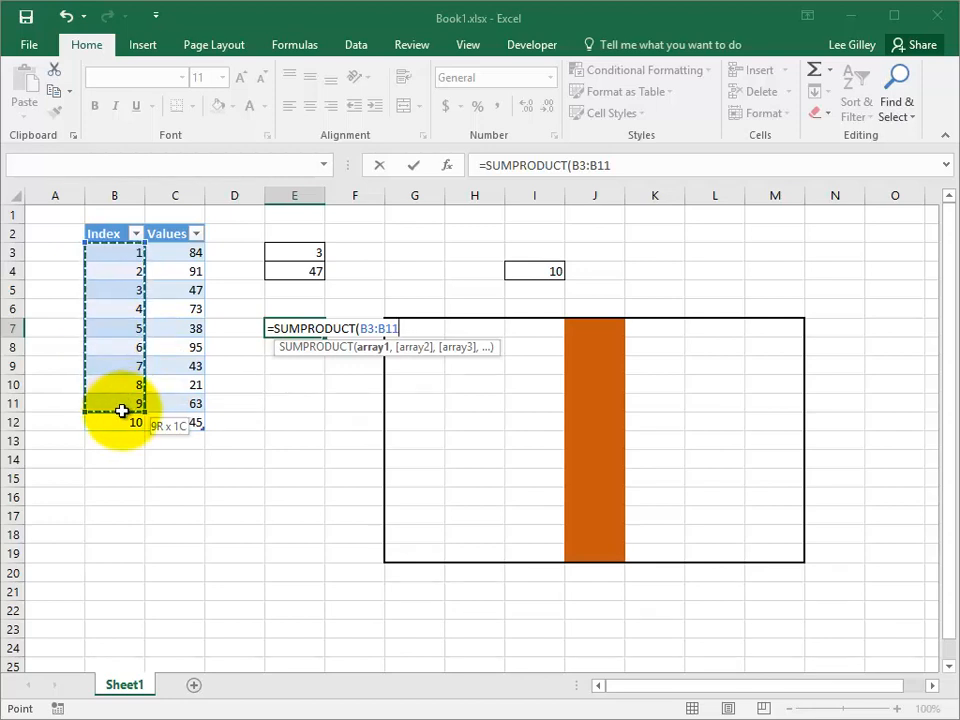
drag(122, 411, 124, 416)
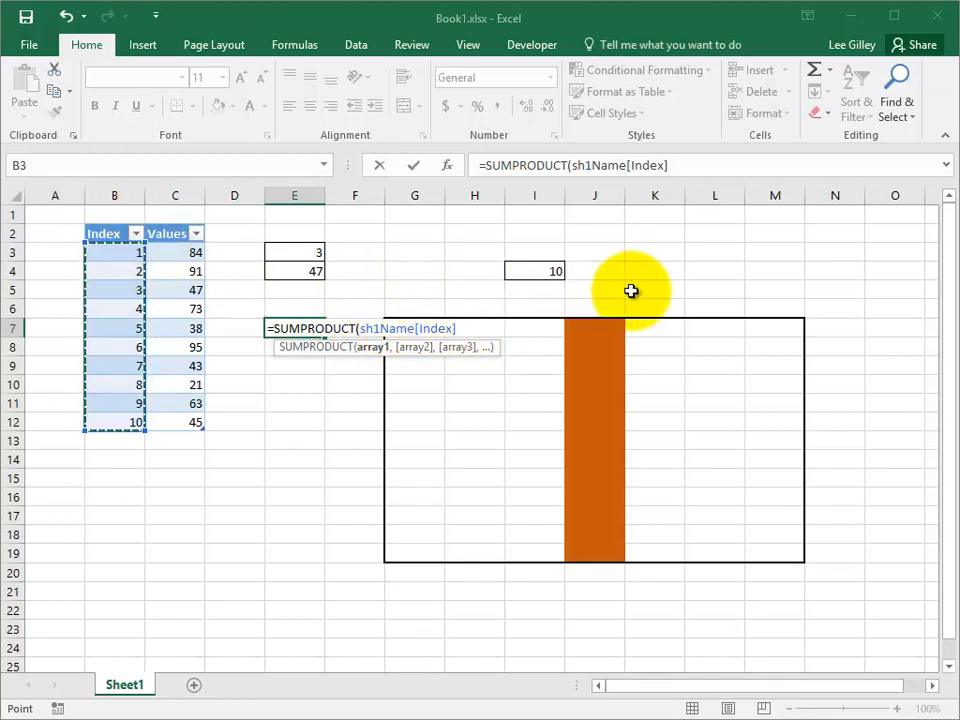
text(,)
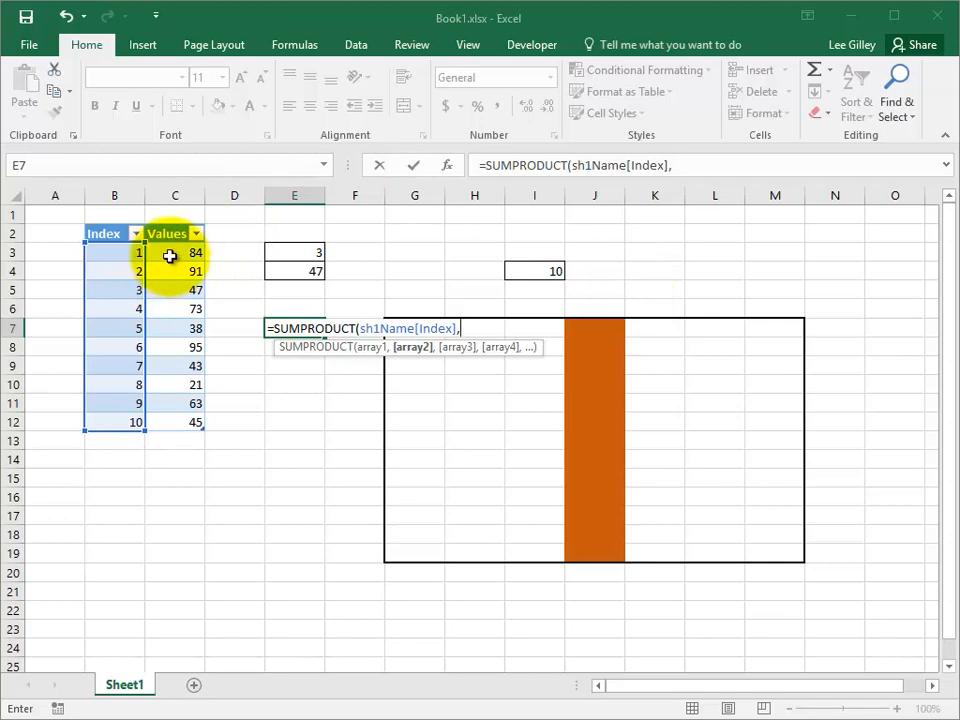
drag(169, 255, 182, 416)
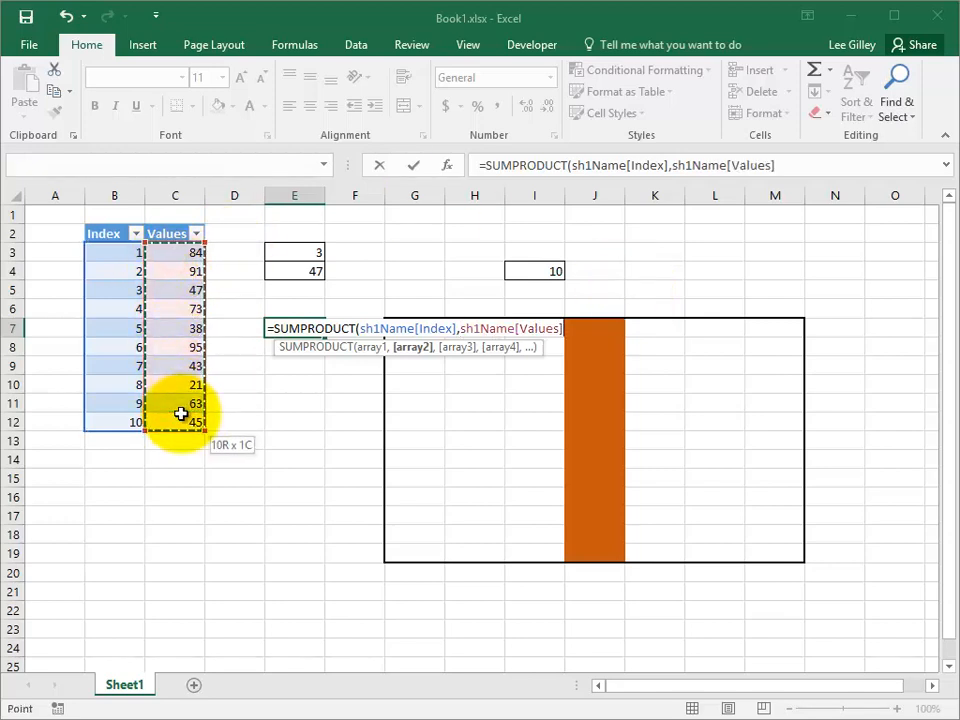
text())
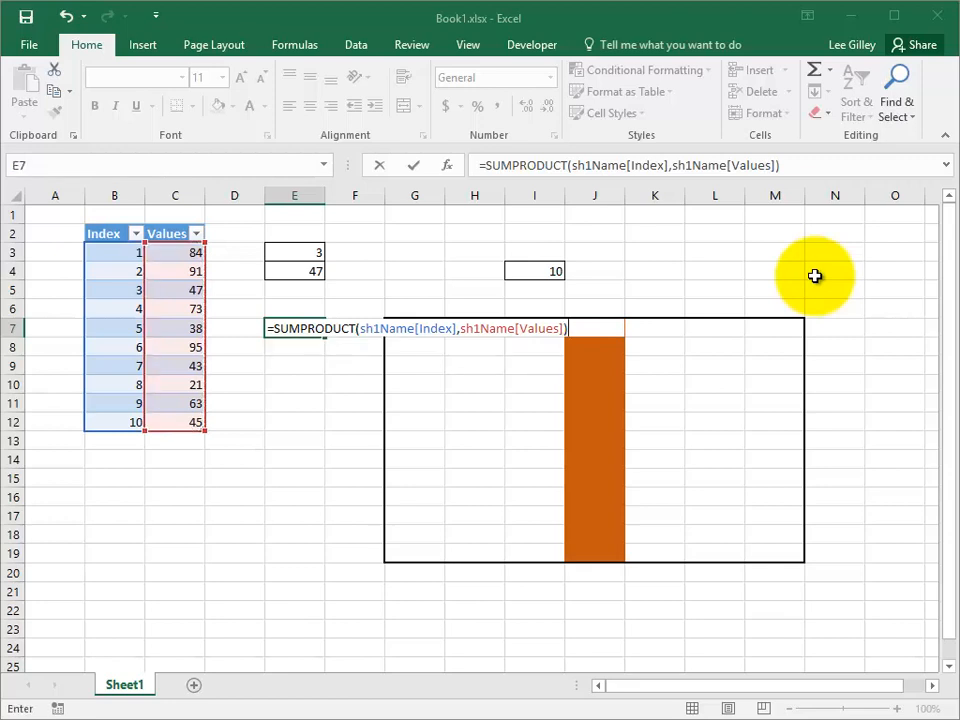
key(Return)
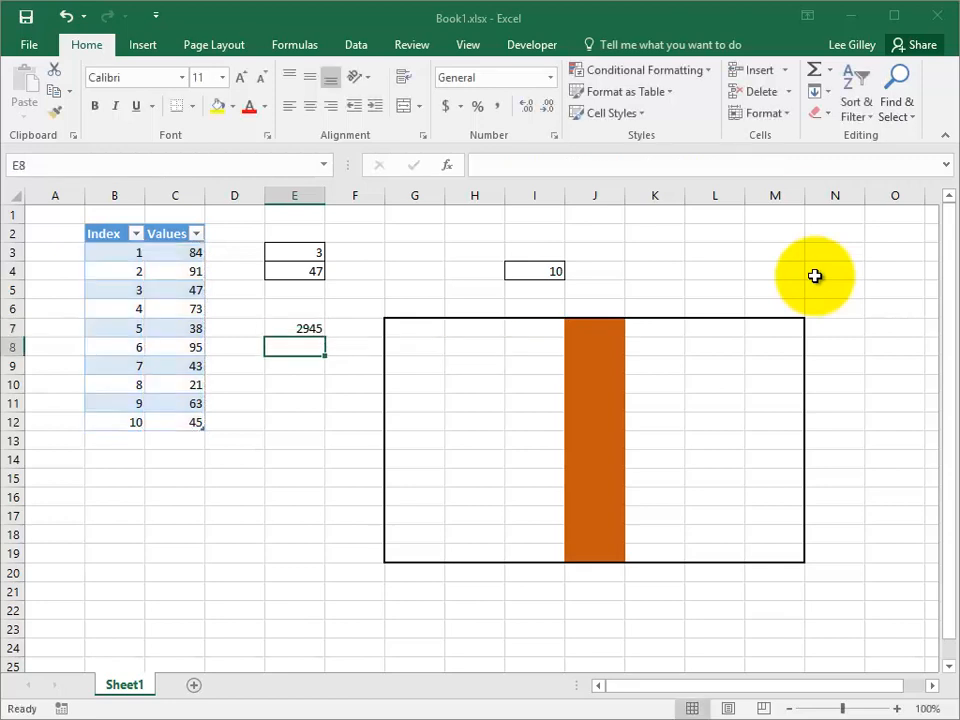
key(Up)
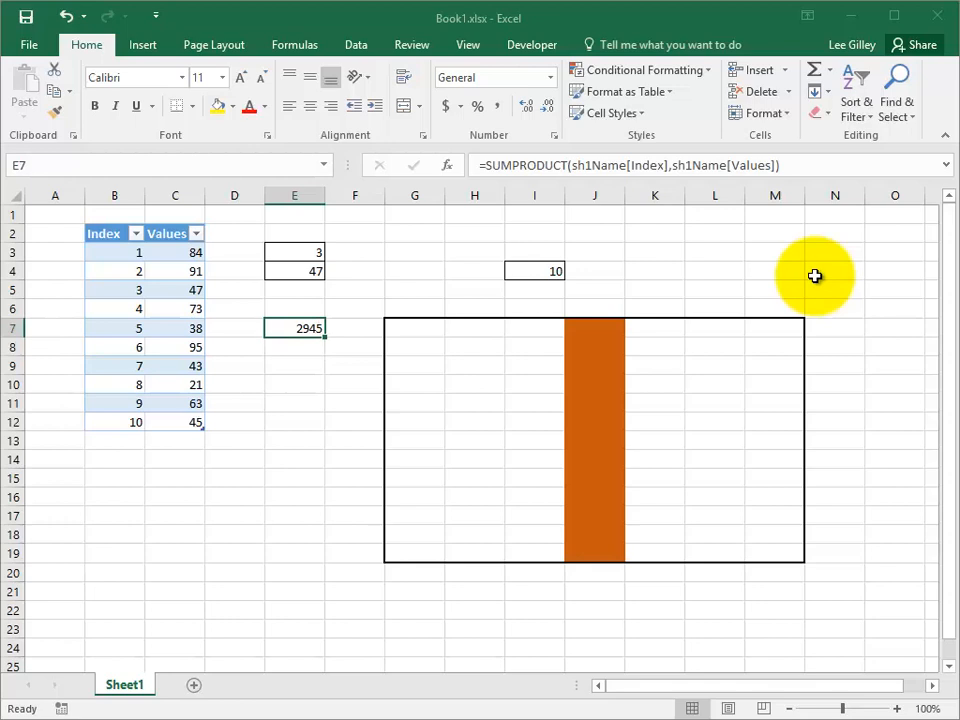
Step: In E9, start a SUM formula on the sh1Name table and bring up its structured reference items
key(Down)
key(Down)
text(=)
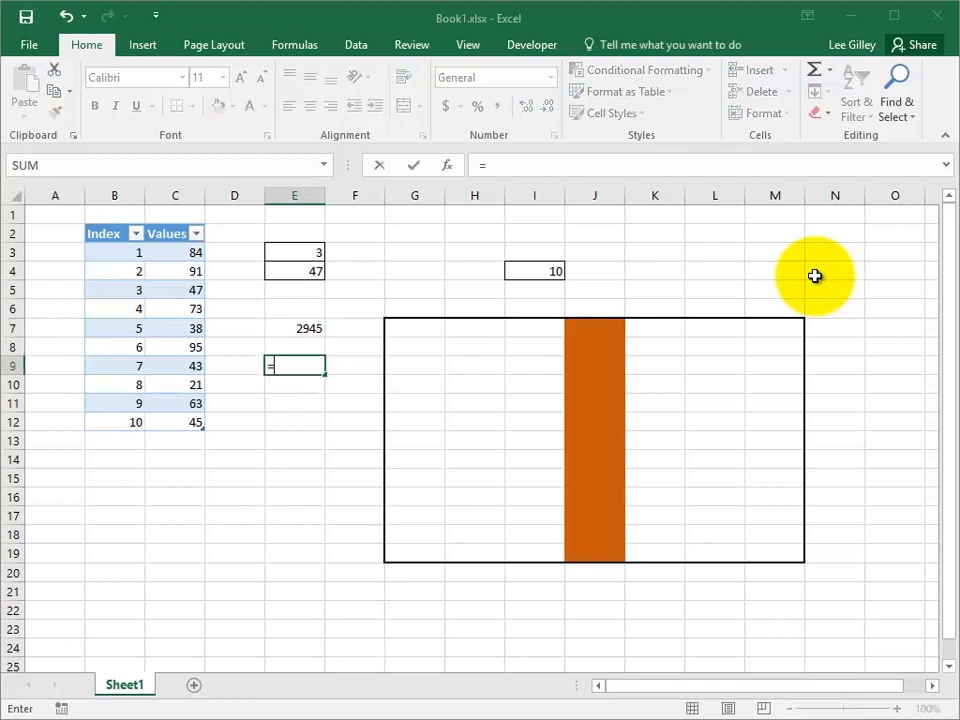
text(sum)
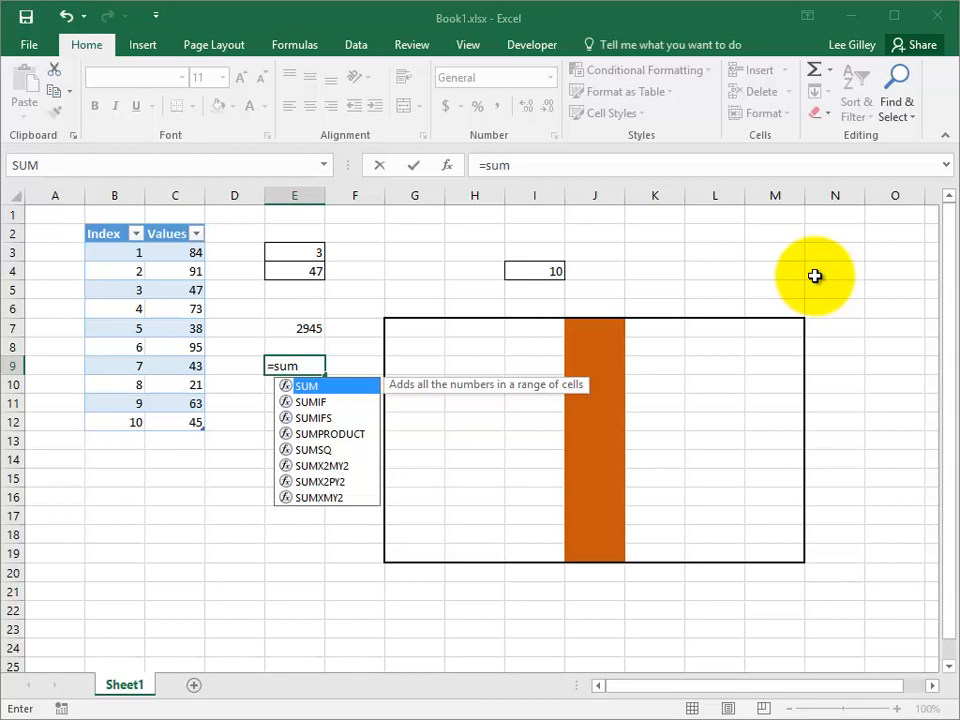
text((sh1)
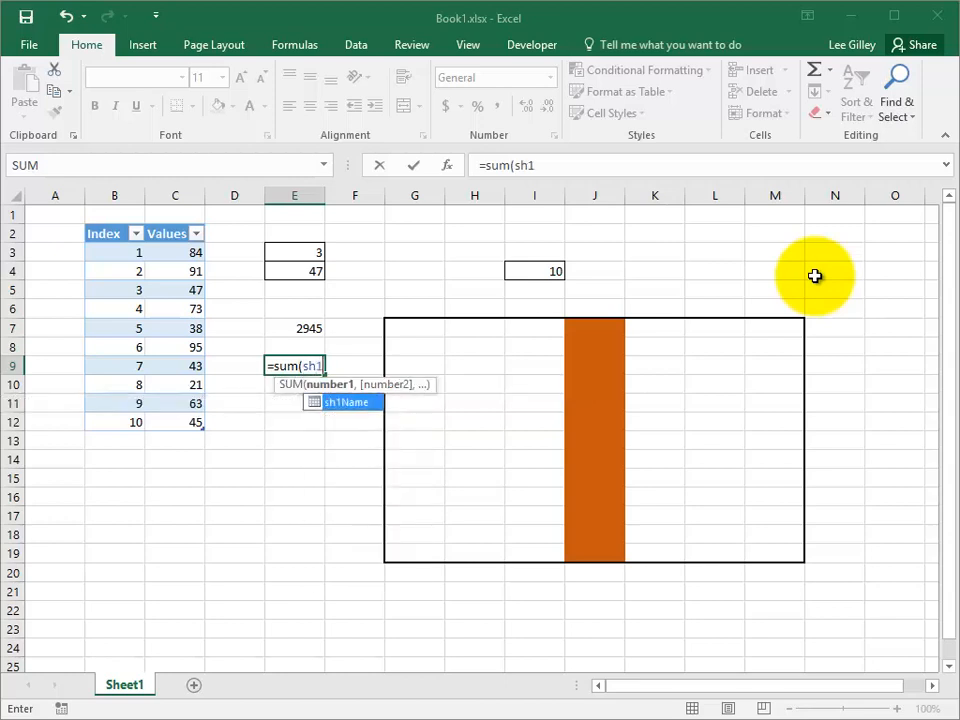
key(Tab)
text([)
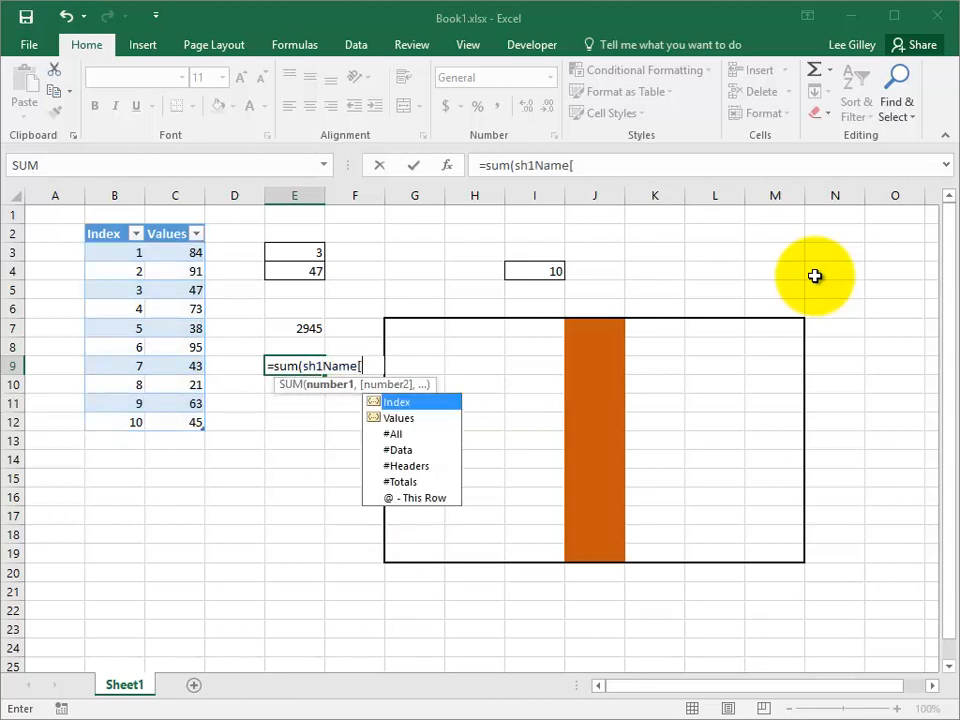
Step: Look through the table's reference items, choose #Data to complete E9 as =SUM(sh1Name[#Data]), and review the formula
key(Down)
key(Down)
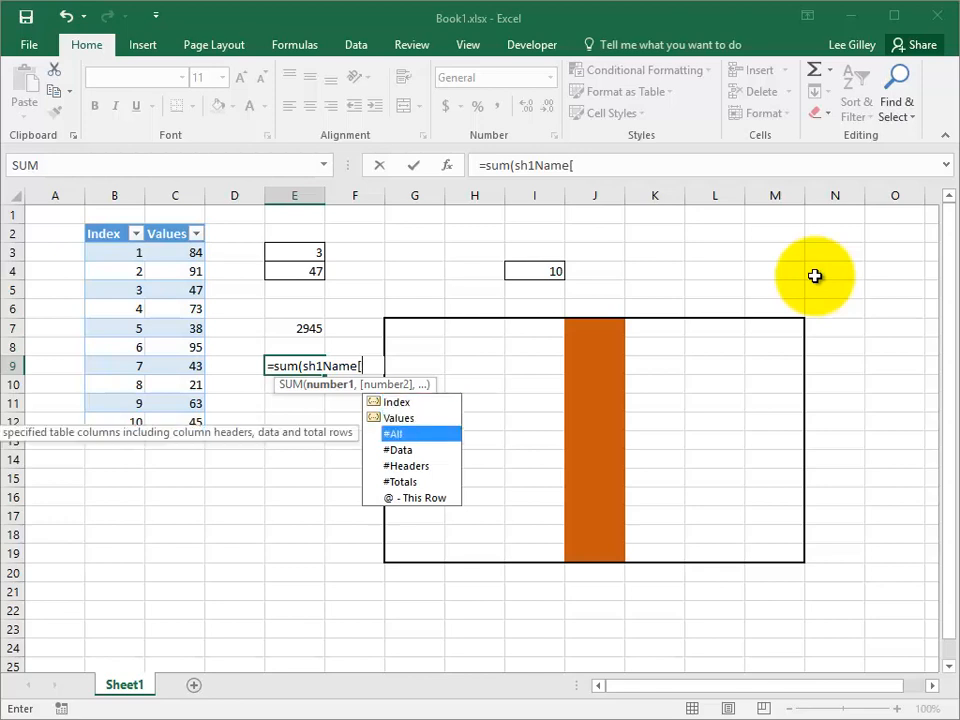
key(Down)
key(Down)
key(Down)
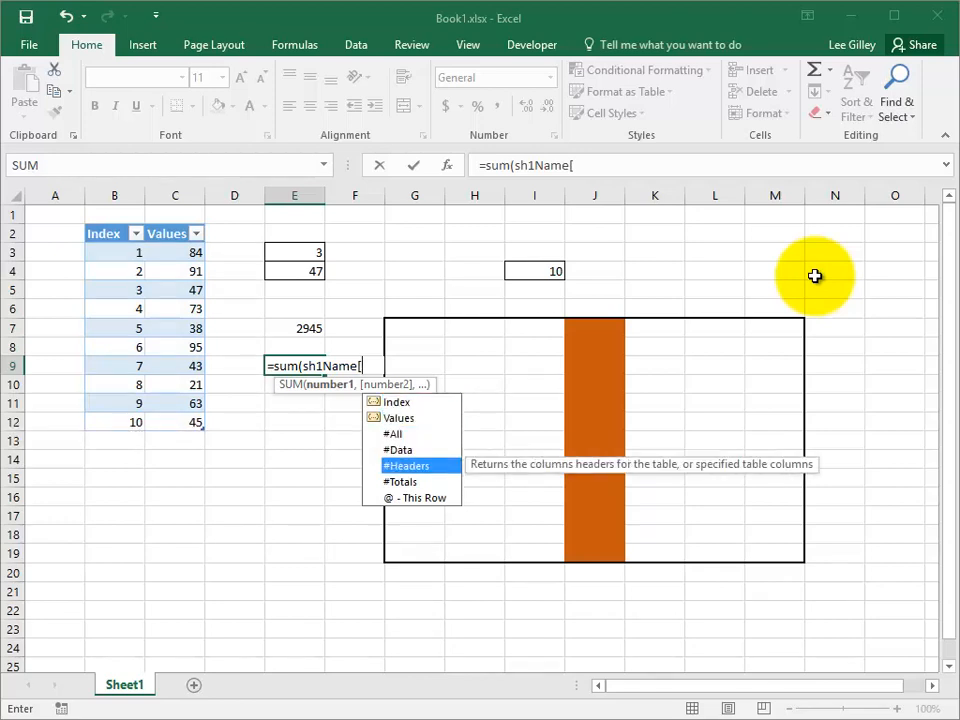
key(Down)
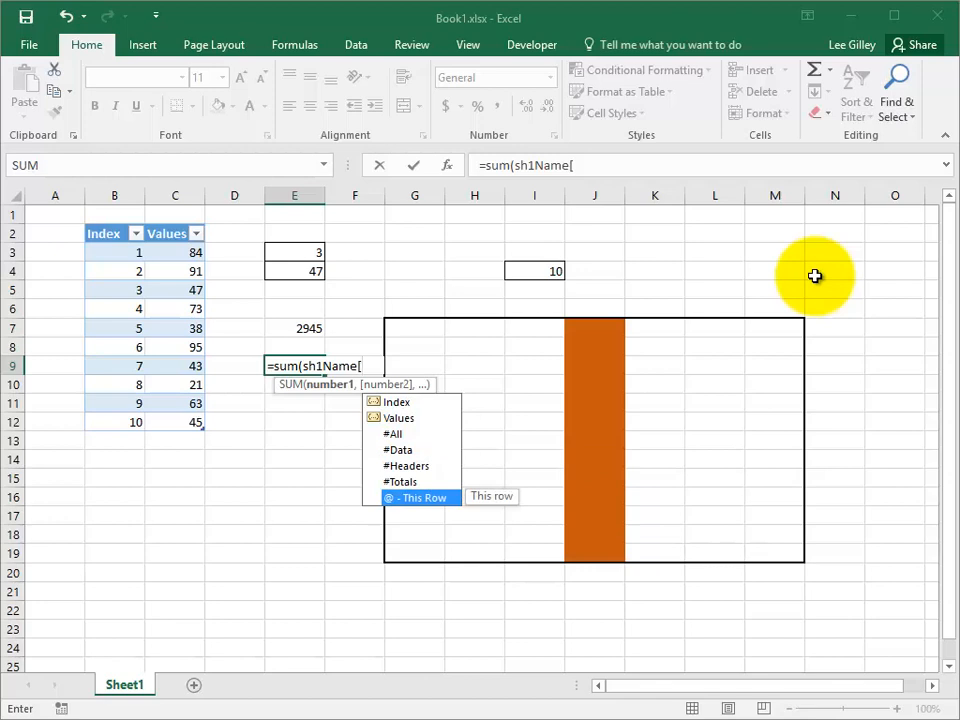
key(Up)
key(Up)
key(Up)
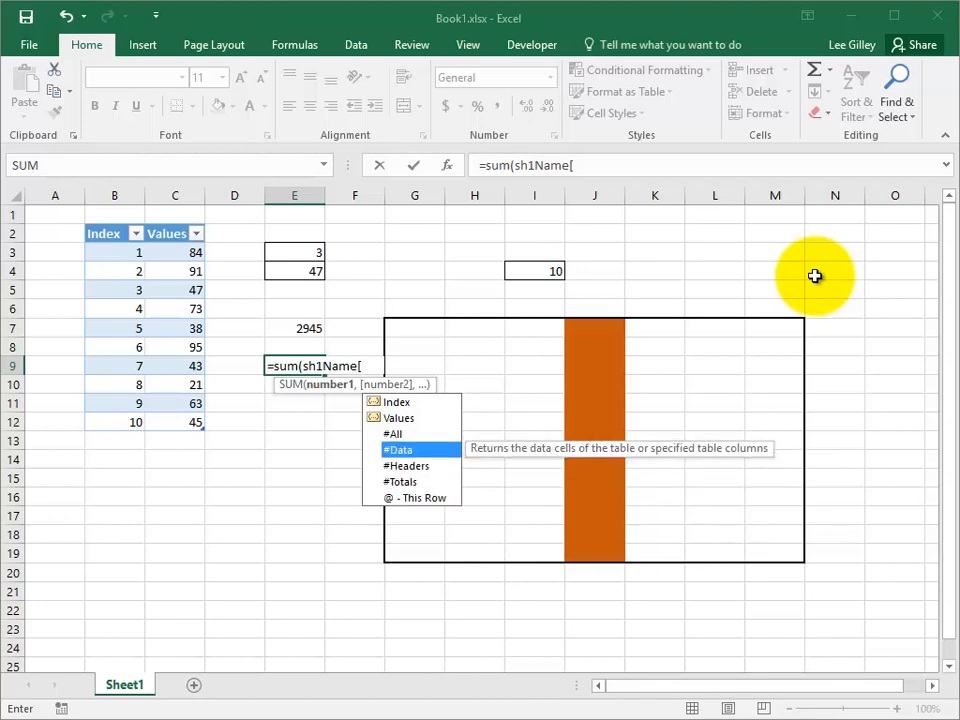
key(Tab)
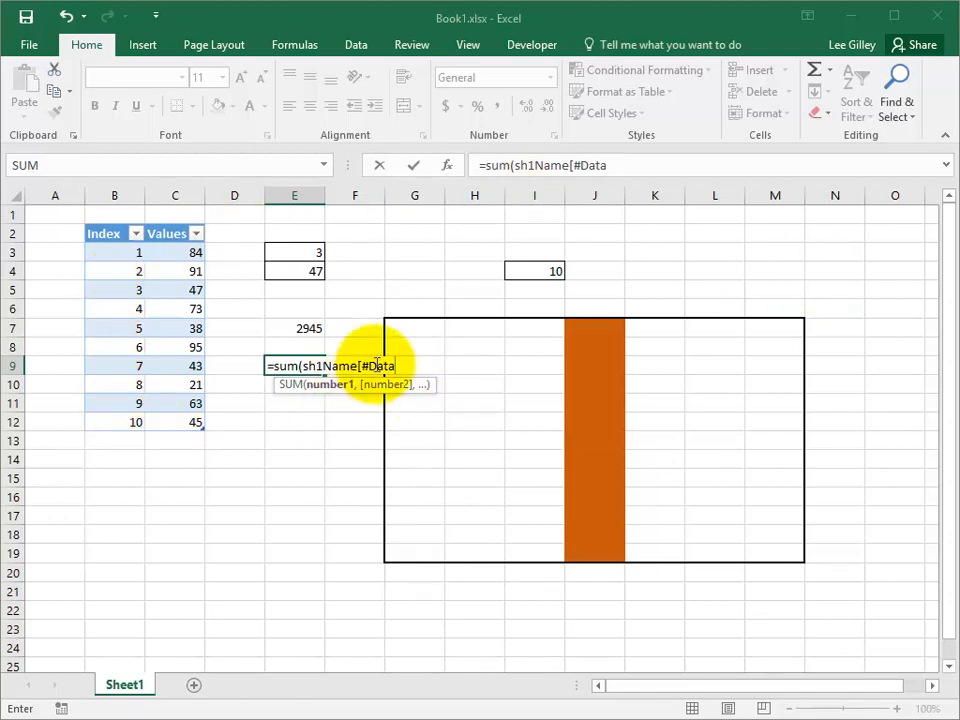
text(])
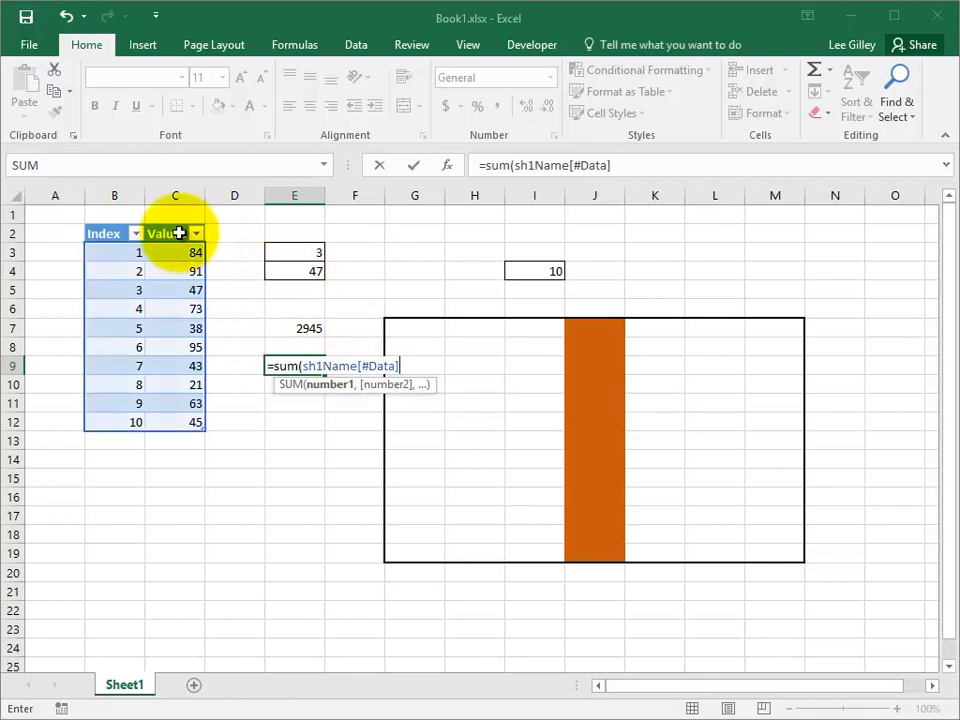
text())
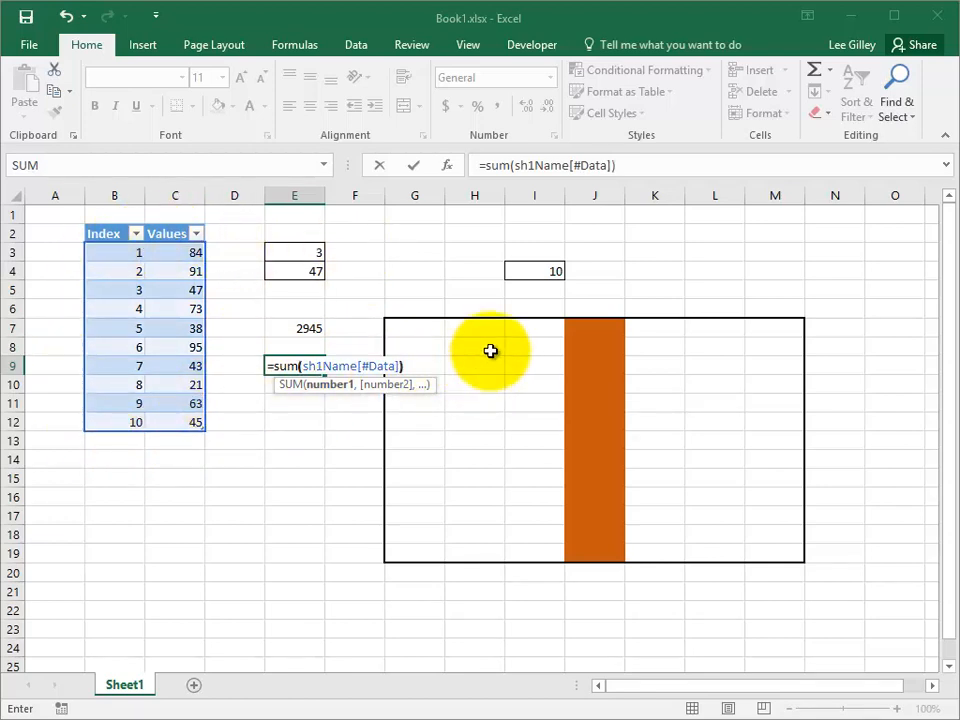
key(Return)
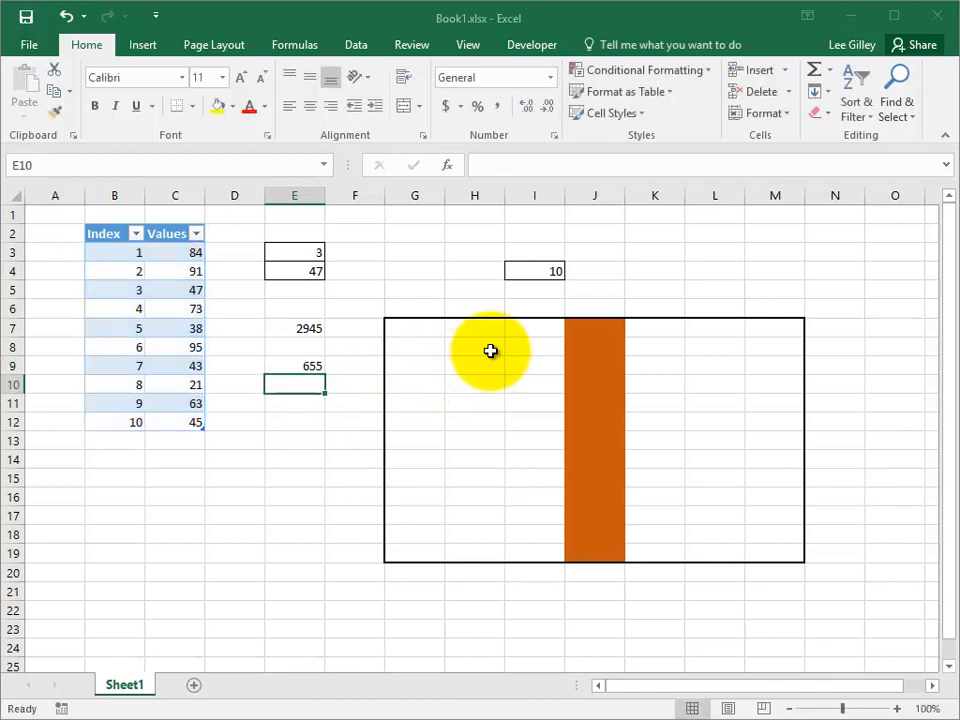
key(Up)
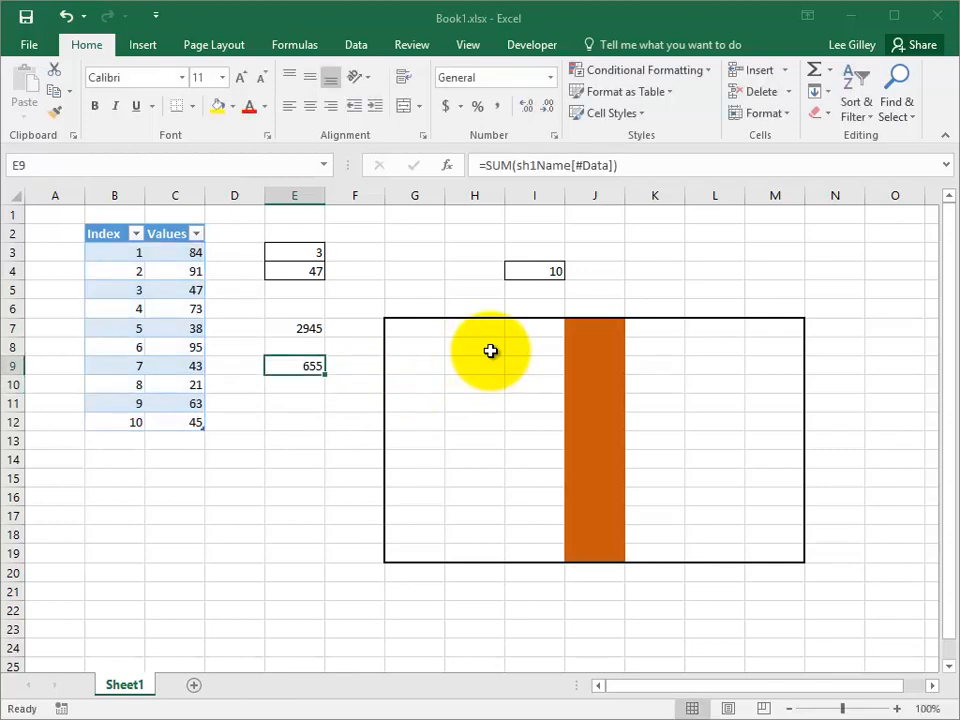
Step: In E11, enter =SUM(sh1Name[@]) using the This Row item to add up the table row beside it
key(Down)
key(Down)
text(=)
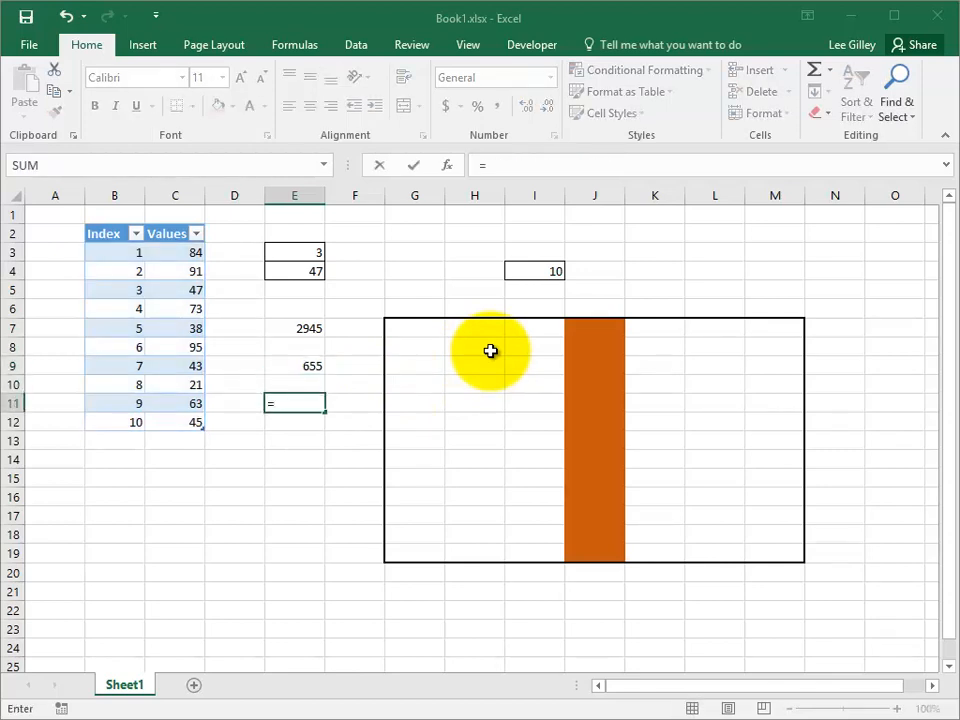
text(sum()
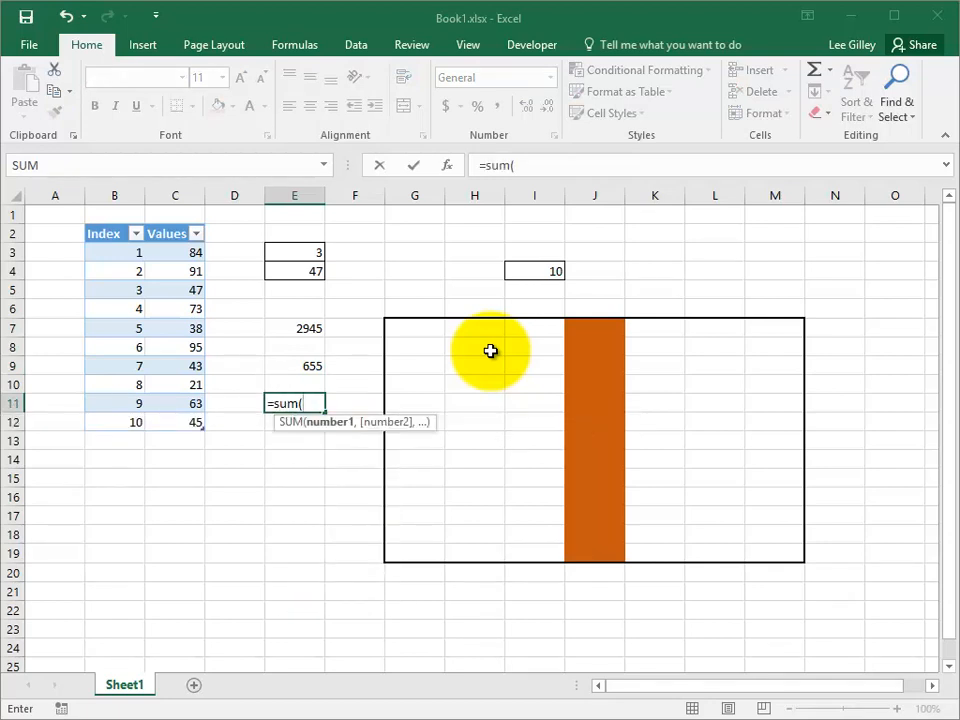
text(sh1)
key(Tab)
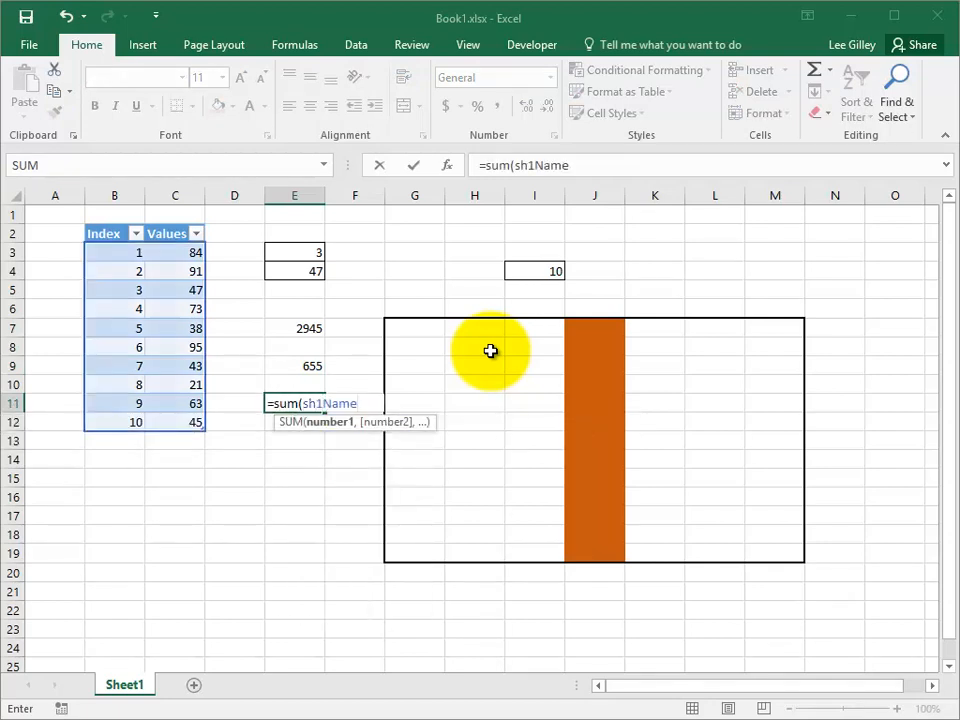
text([)
key(Down)
key(Down)
key(Down)
key(Down)
key(Down)
key(Down)
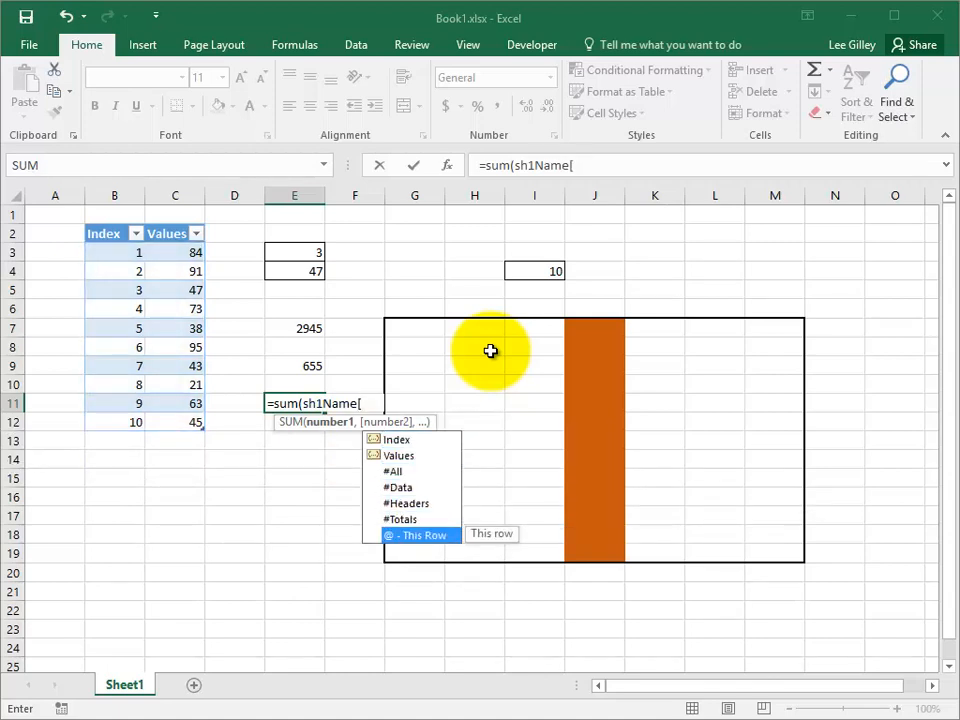
key(Tab)
text(])
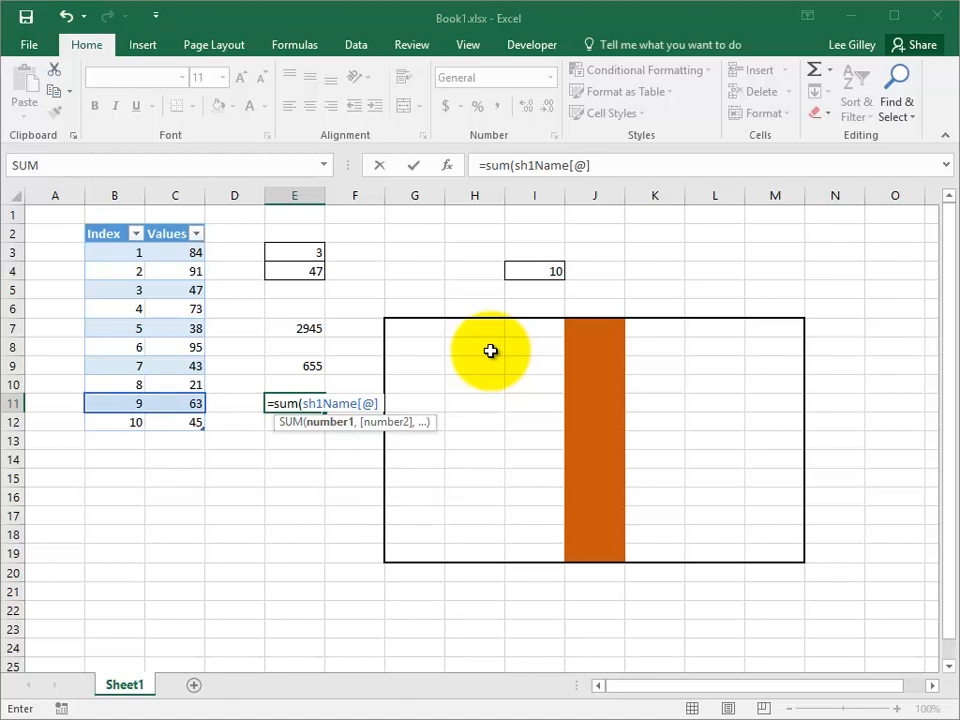
text())
key(Return)
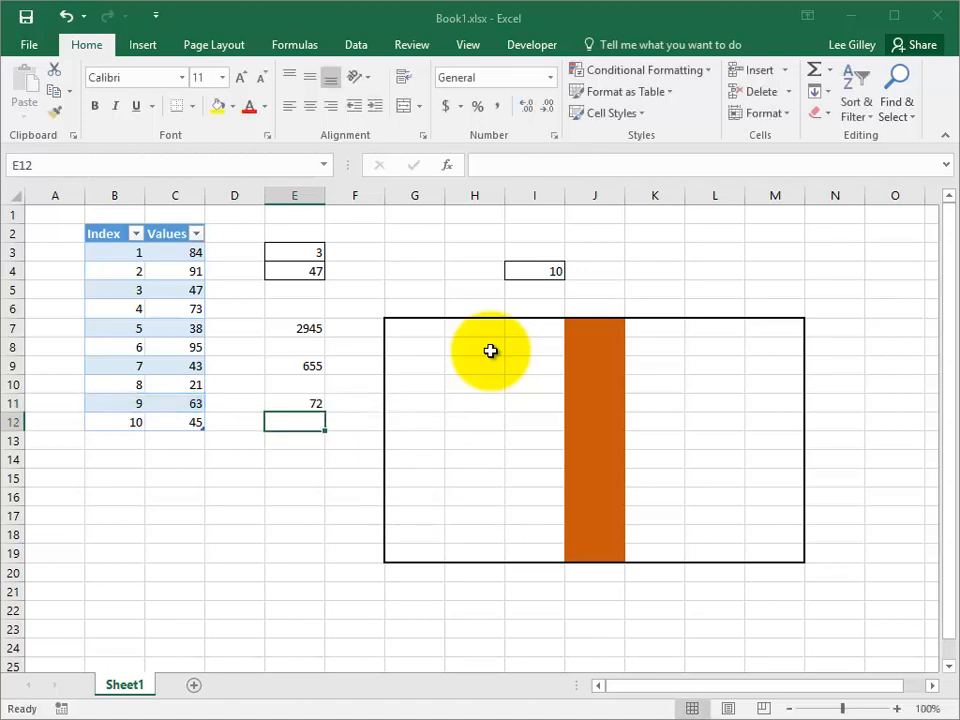
Step: Copy the row-sum formula from E11 to E12 and compare the formulas in both cells
key(Up)
key(ctrl+c)
key(Down)
key(ctrl+v)
key(Escape)
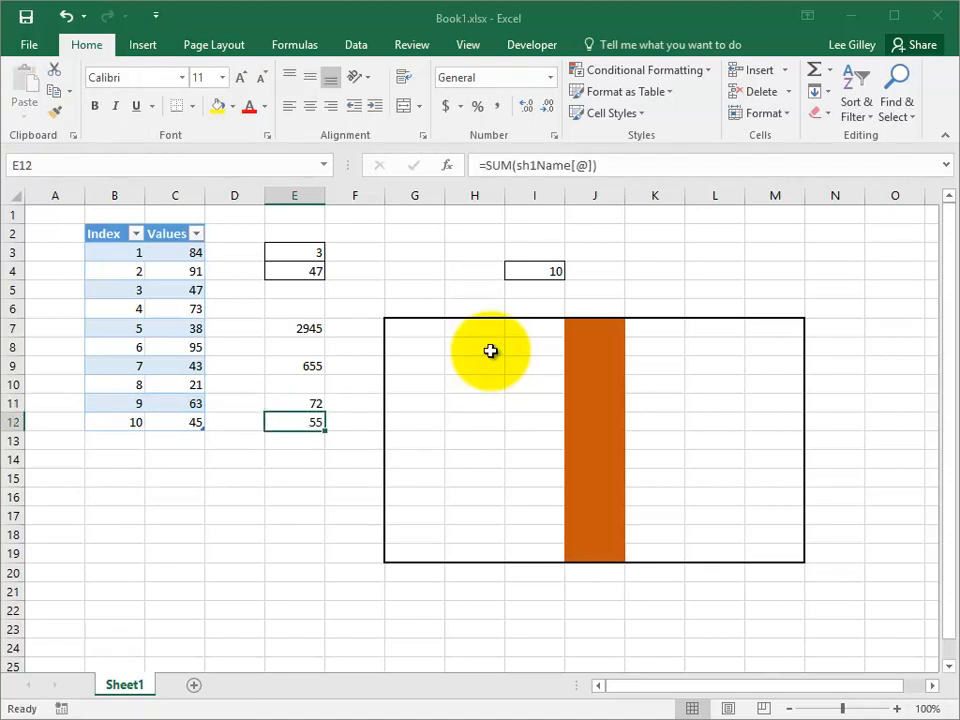
key(Up)
key(Down)
key(Up)
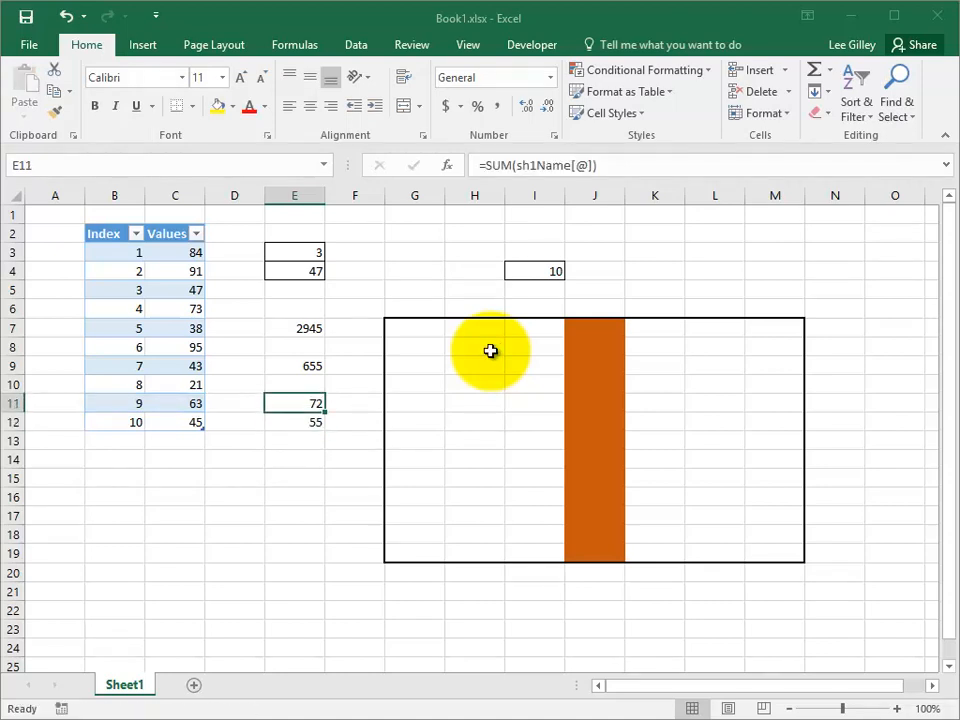
key(Down)
key(Up)
key(Down)
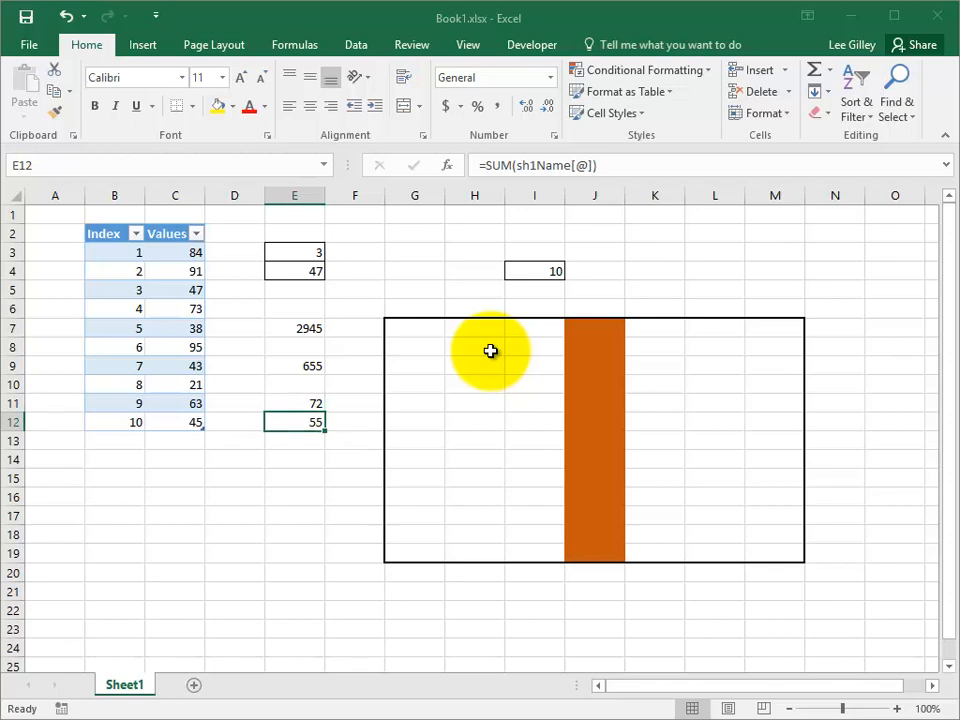
Step: Review the SUMPRODUCT formula in E7 and the SUM formula in E9 that reference the sh1Name table
key(Up)
key(Up)
key(Up)
key(Up)
key(Up)
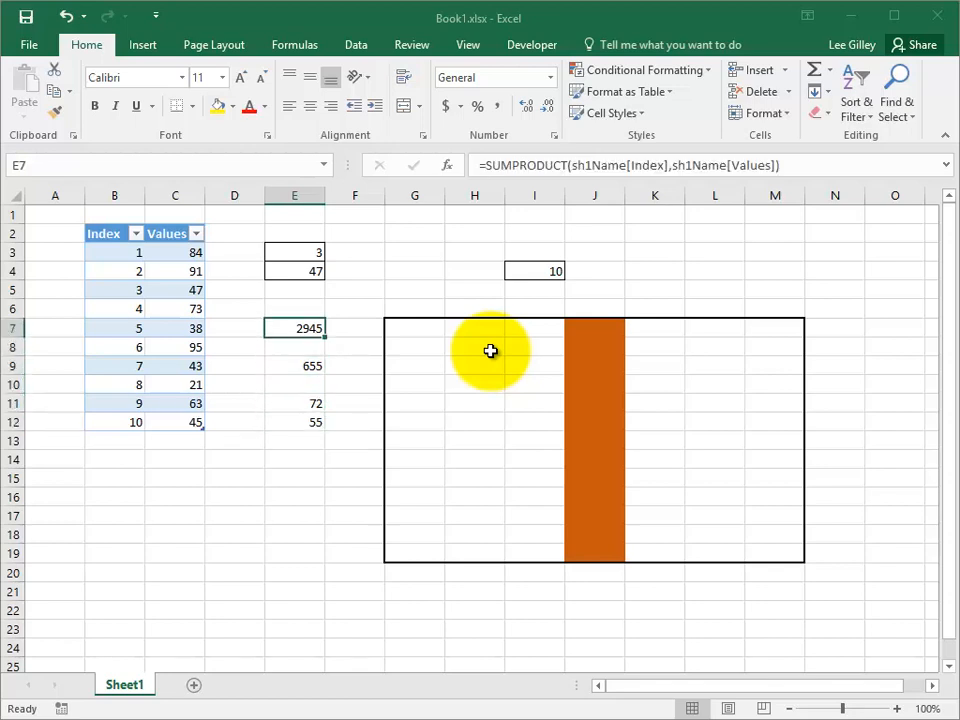
key(Down)
key(Down)
key(Down)
key(Down)
key(Down)
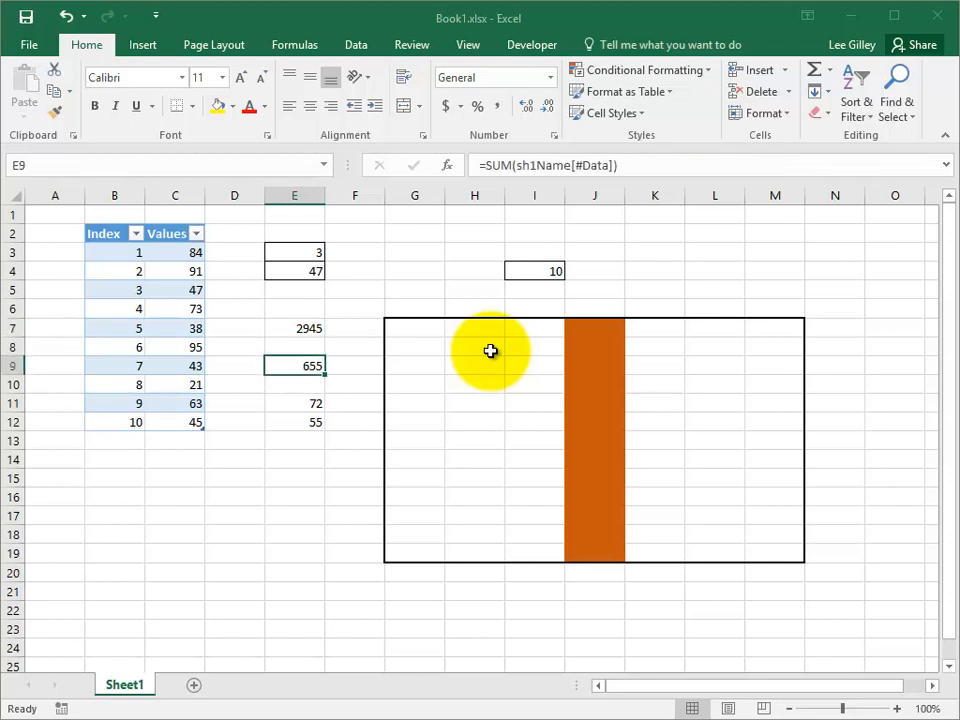
Step: Extend the table with a new row by entering 11 in B13, directly below the last Index entry
key(Left)
key(Left)
key(Left)
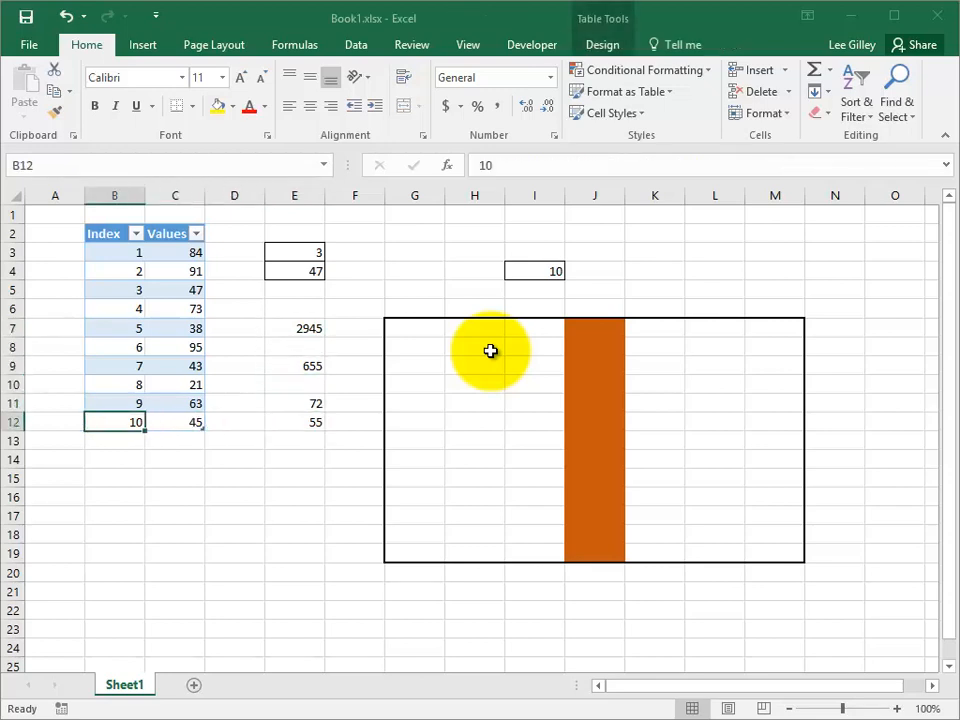
key(Down)
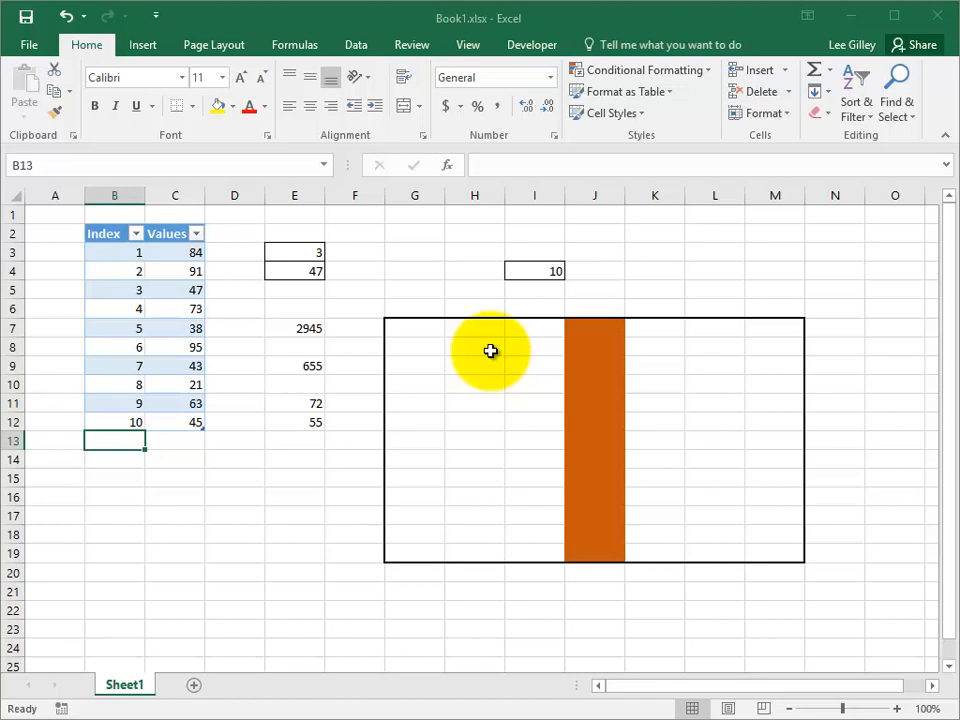
text(11)
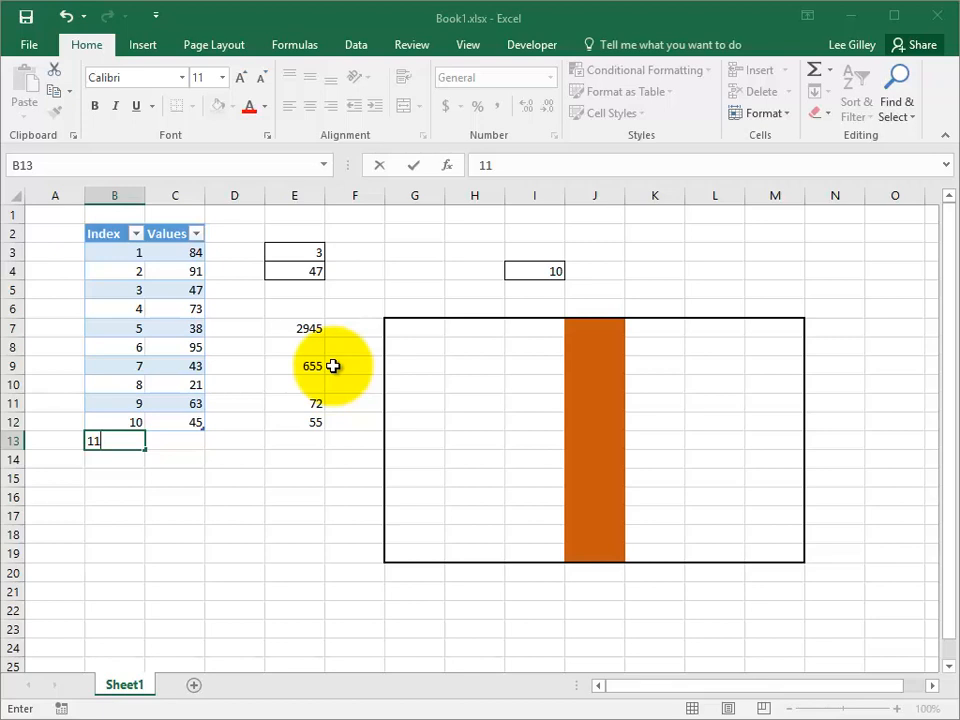
key(Return)
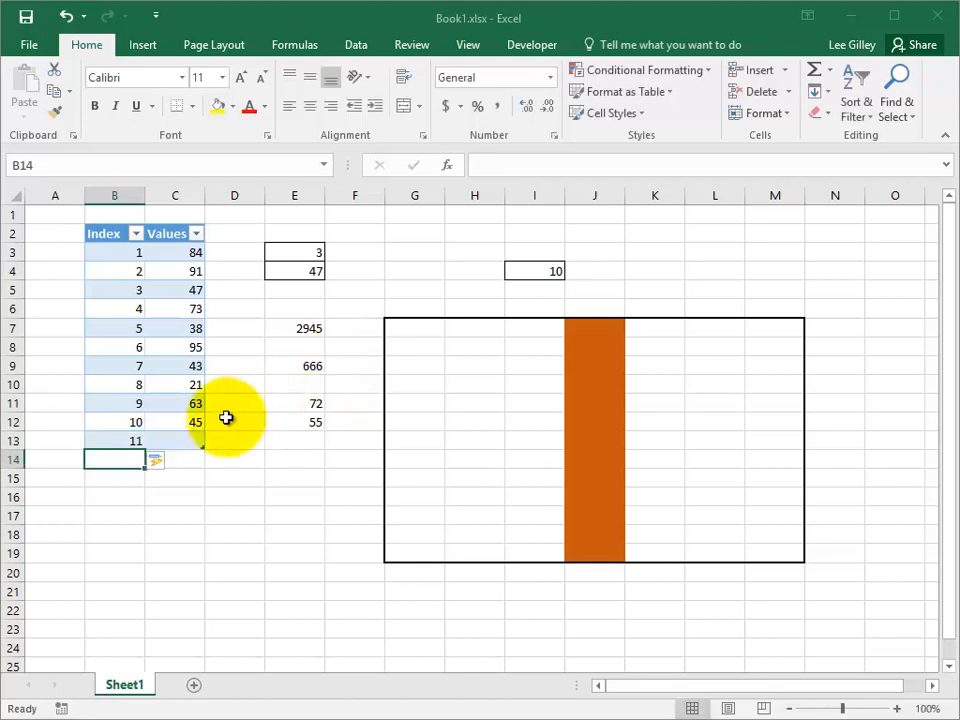
Step: Enter 33 in C13 as the new row's value and check the SUMPRODUCT formula in E7
click(191, 440)
text(33)
key(Return)
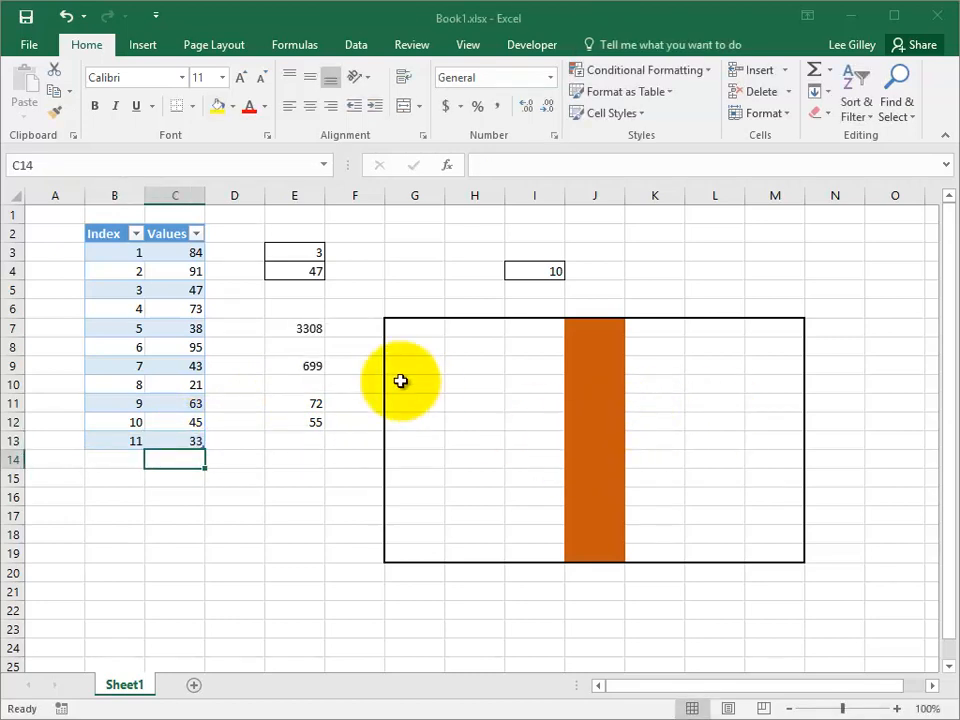
click(312, 326)
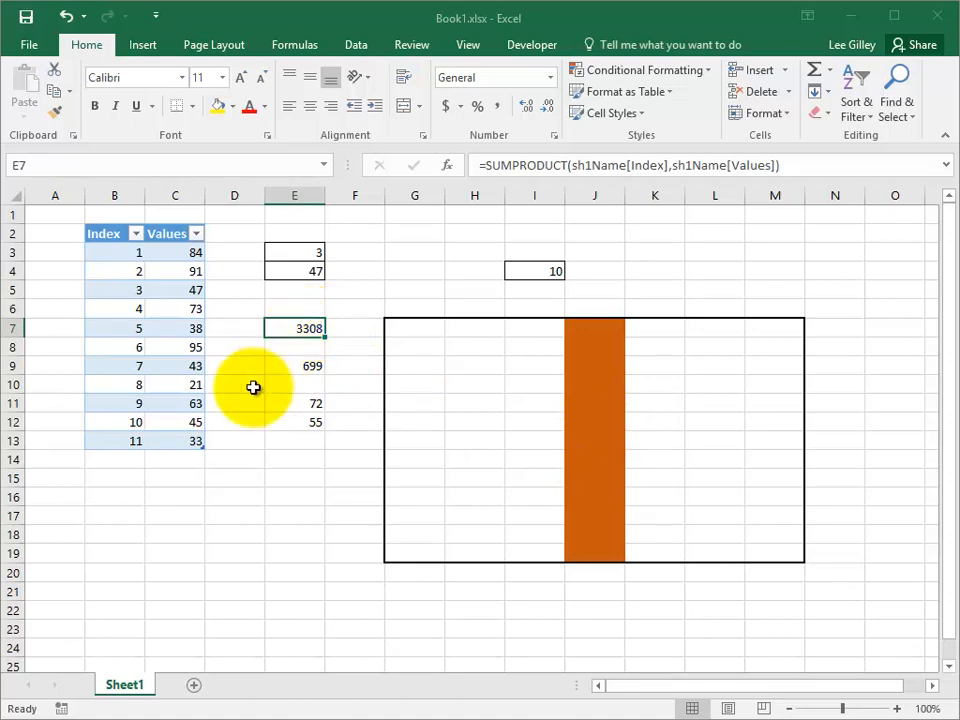
Step: Turn on the Total Row for the sh1Name table
click(162, 360)
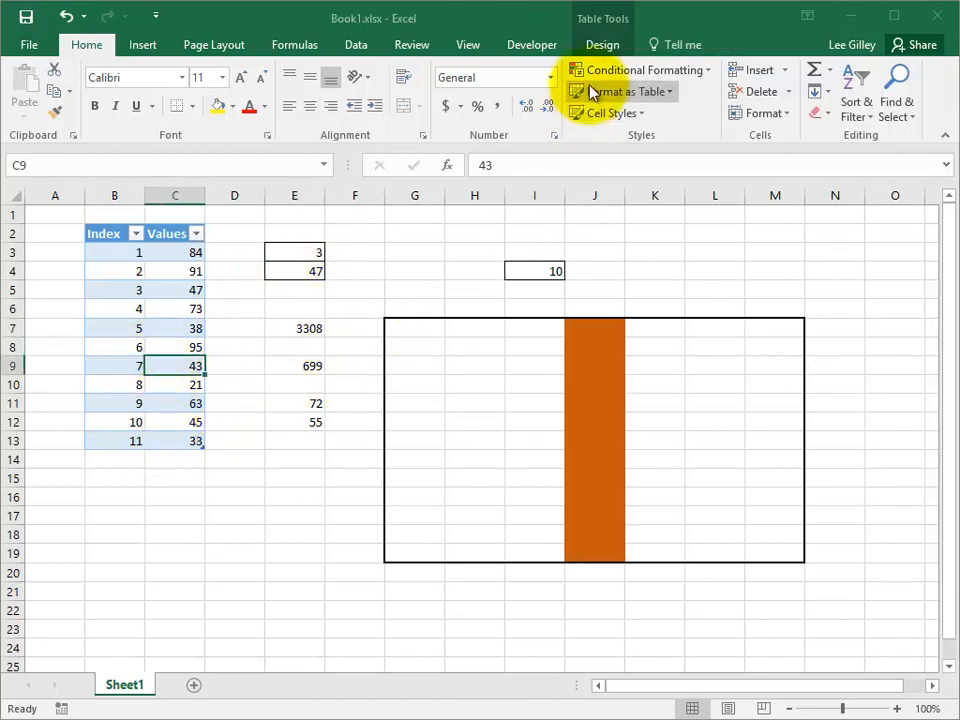
click(603, 46)
click(460, 97)
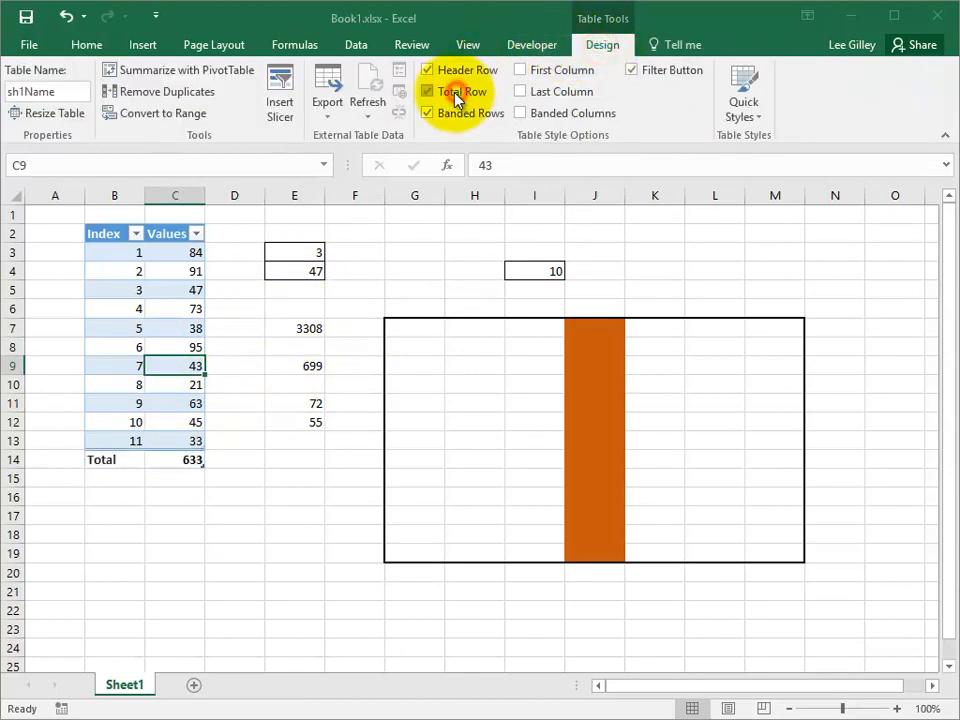
Step: In the total row's Values cell C14, try the Count function and switch the calculation to Average
click(189, 459)
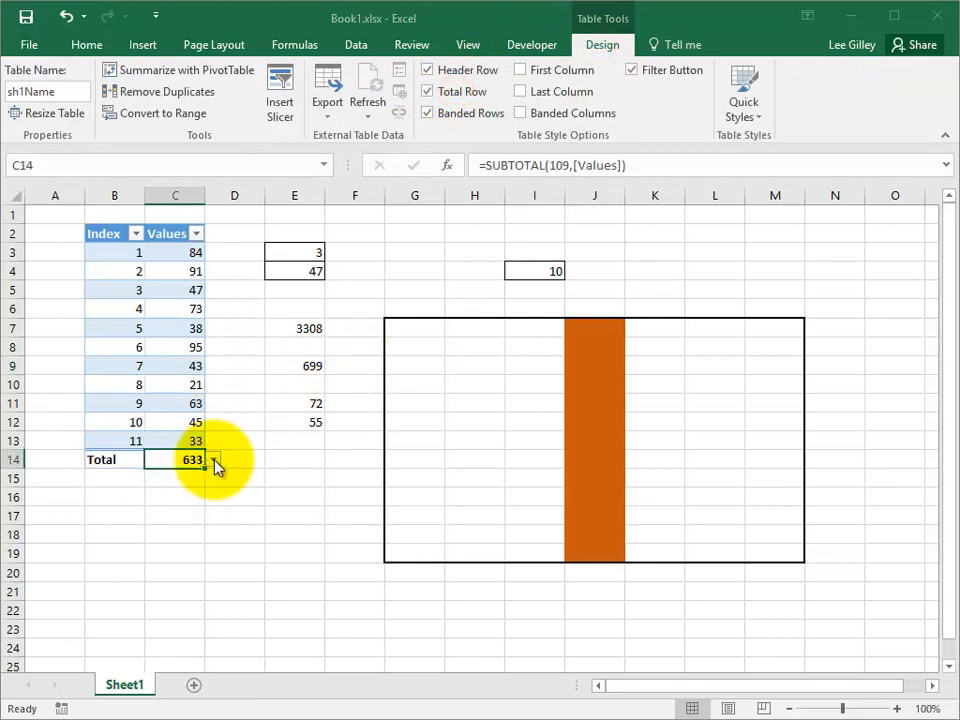
click(213, 459)
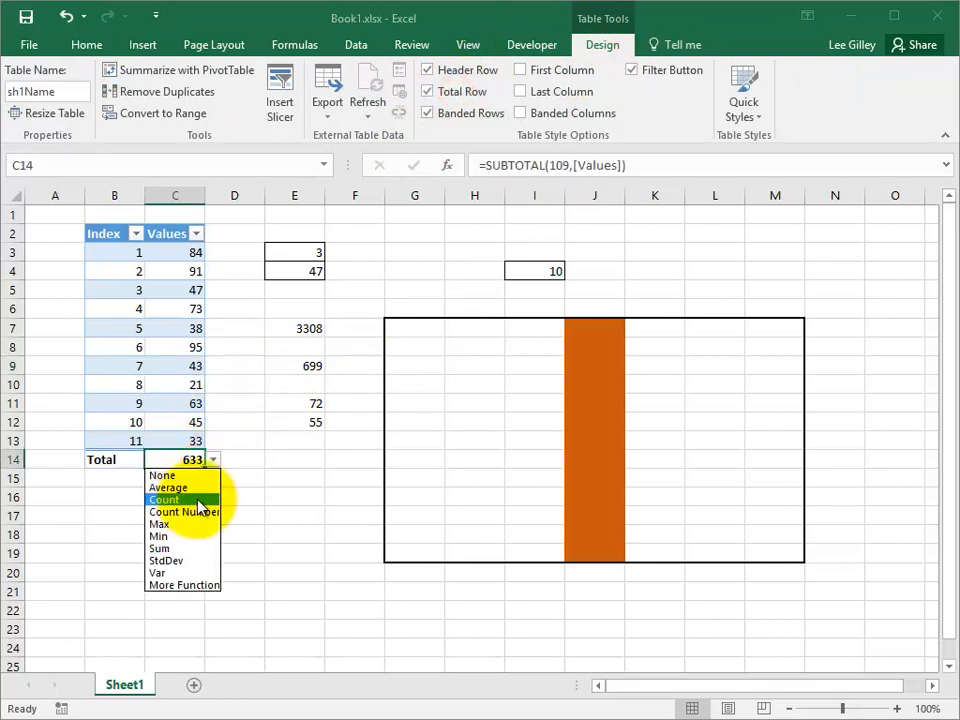
click(187, 500)
click(212, 459)
click(197, 488)
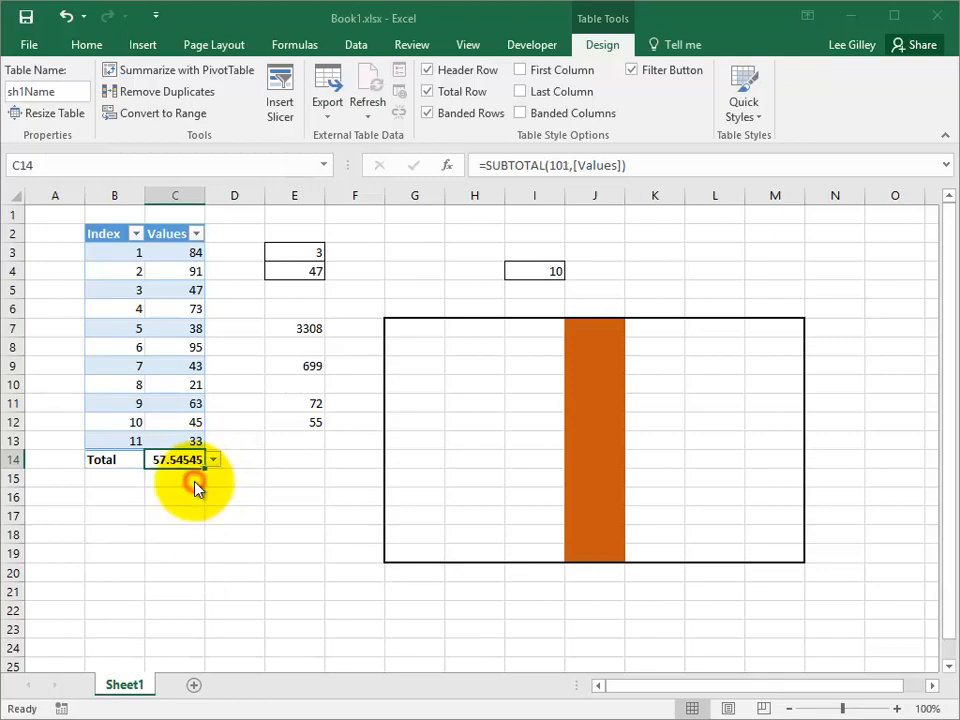